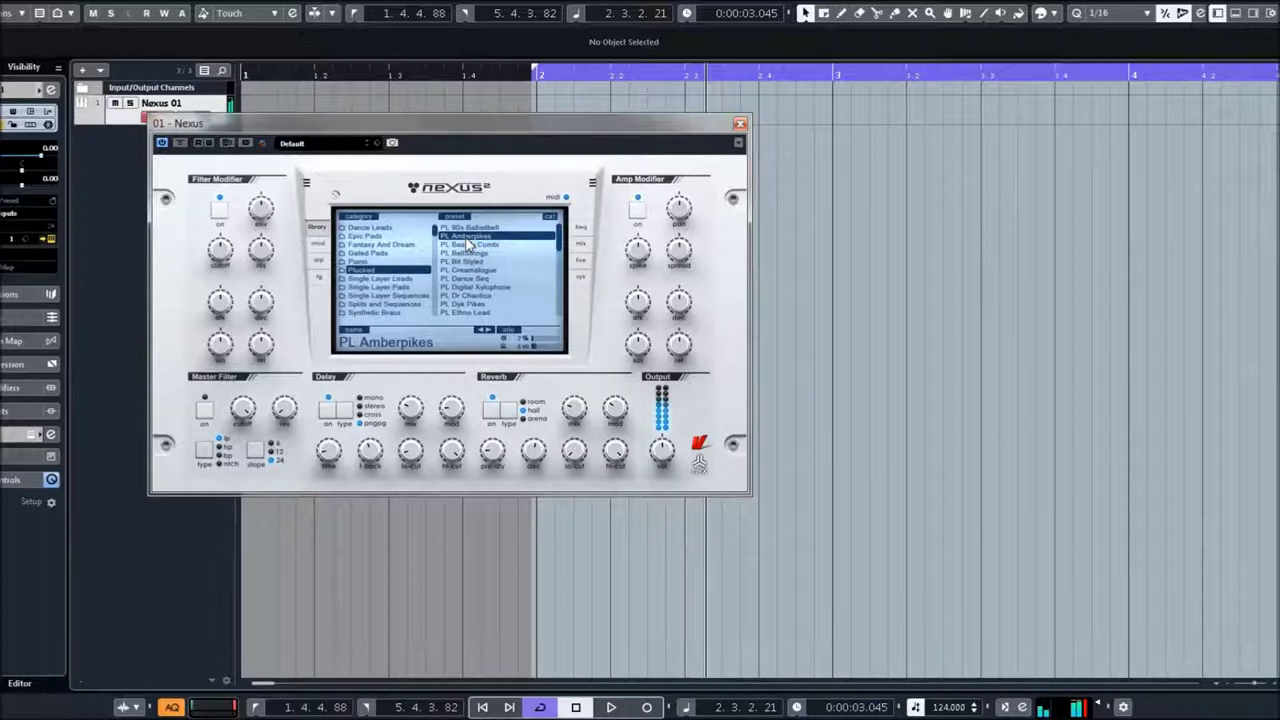
Audition the plucked presets PL Beauty Combi, PL BellStrings, PL Bit Stylez, PL Dance Seq, PL Creamalogue and PL Digital Xylophone.
left_click(468, 244)
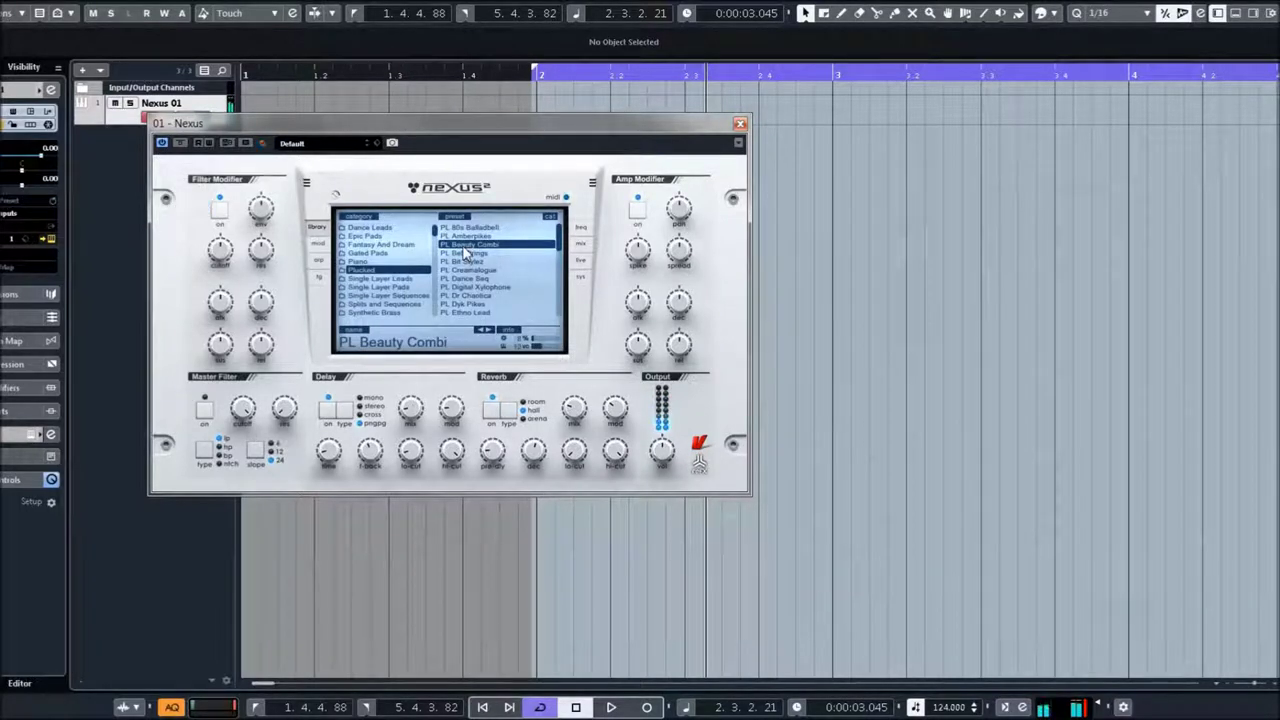
left_click(466, 253)
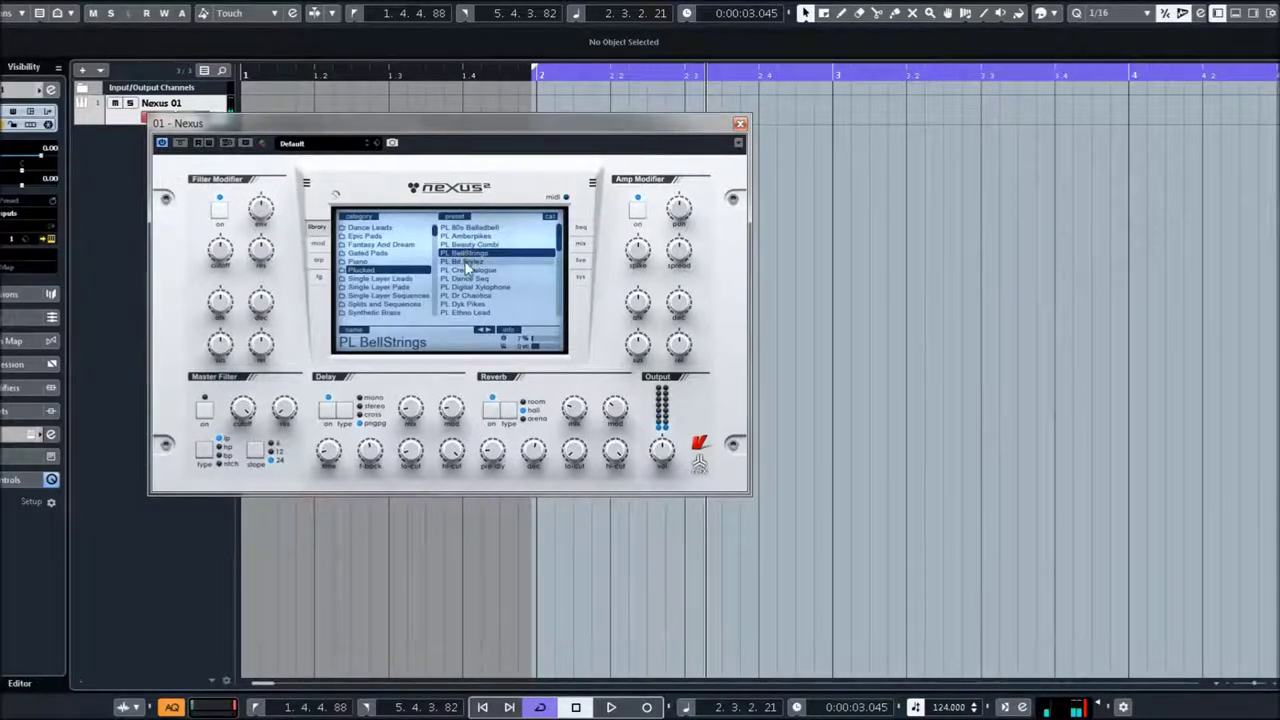
left_click(466, 261)
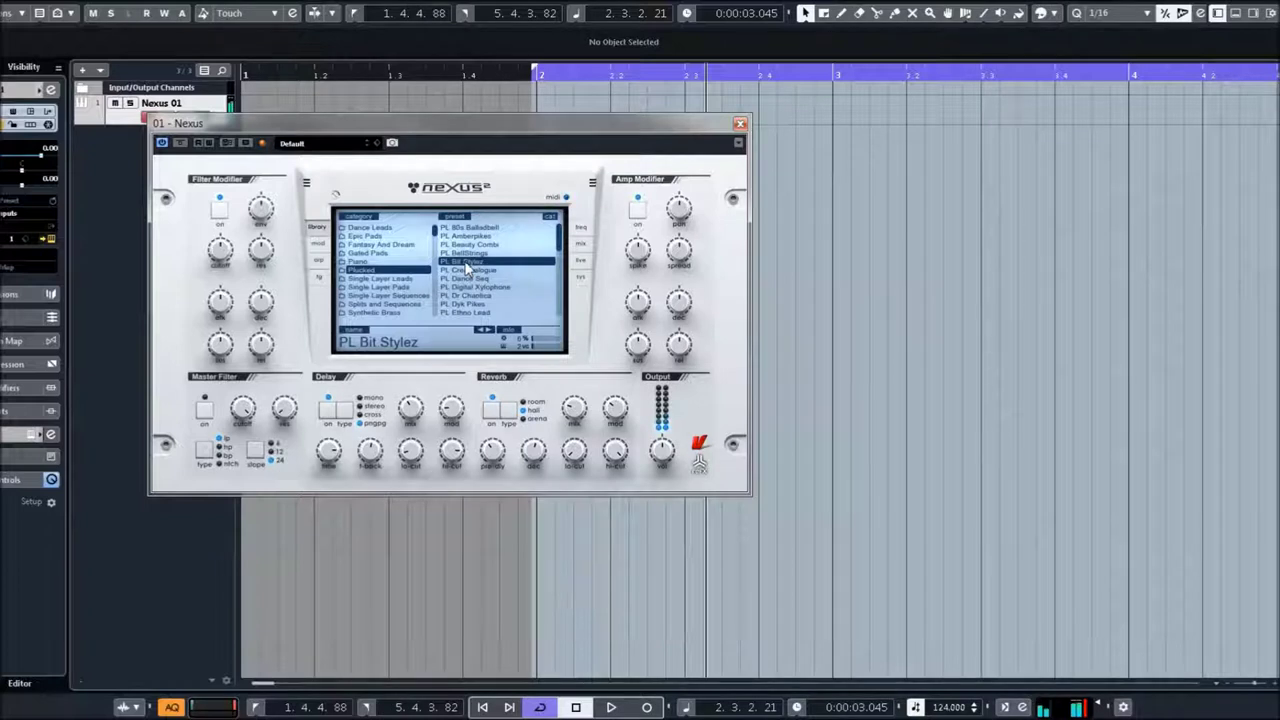
left_click(472, 279)
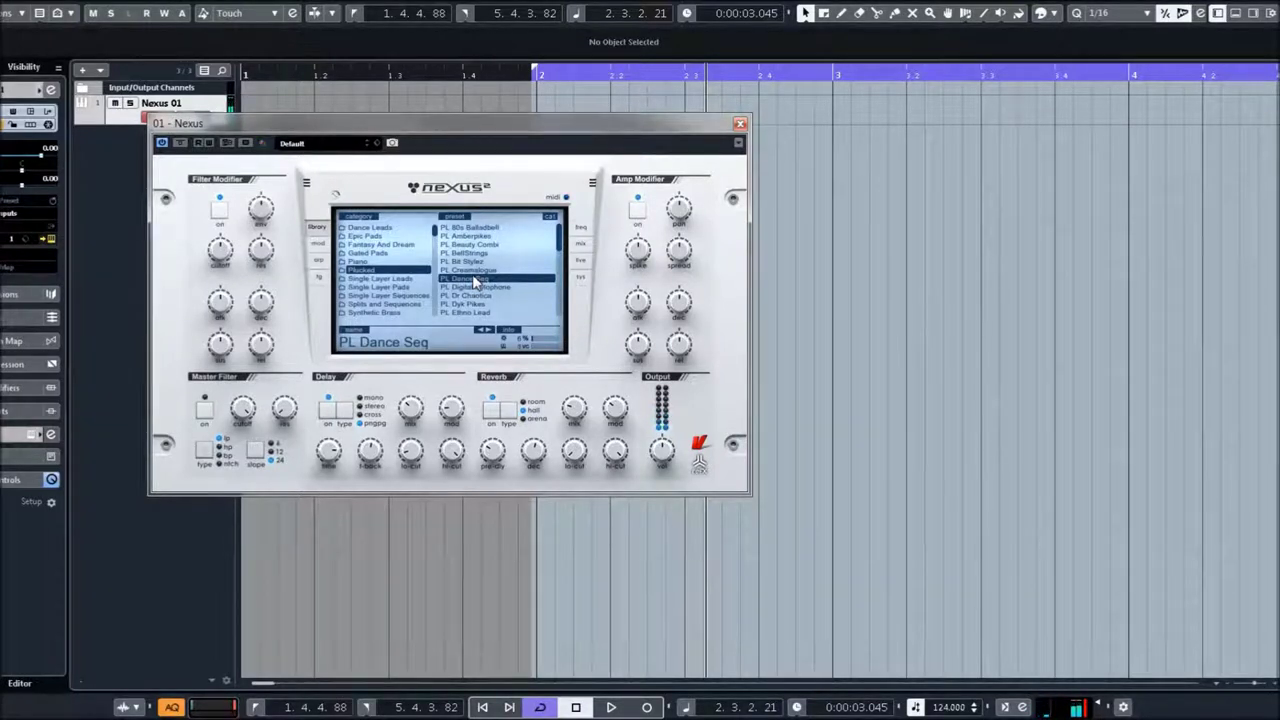
left_click(473, 273)
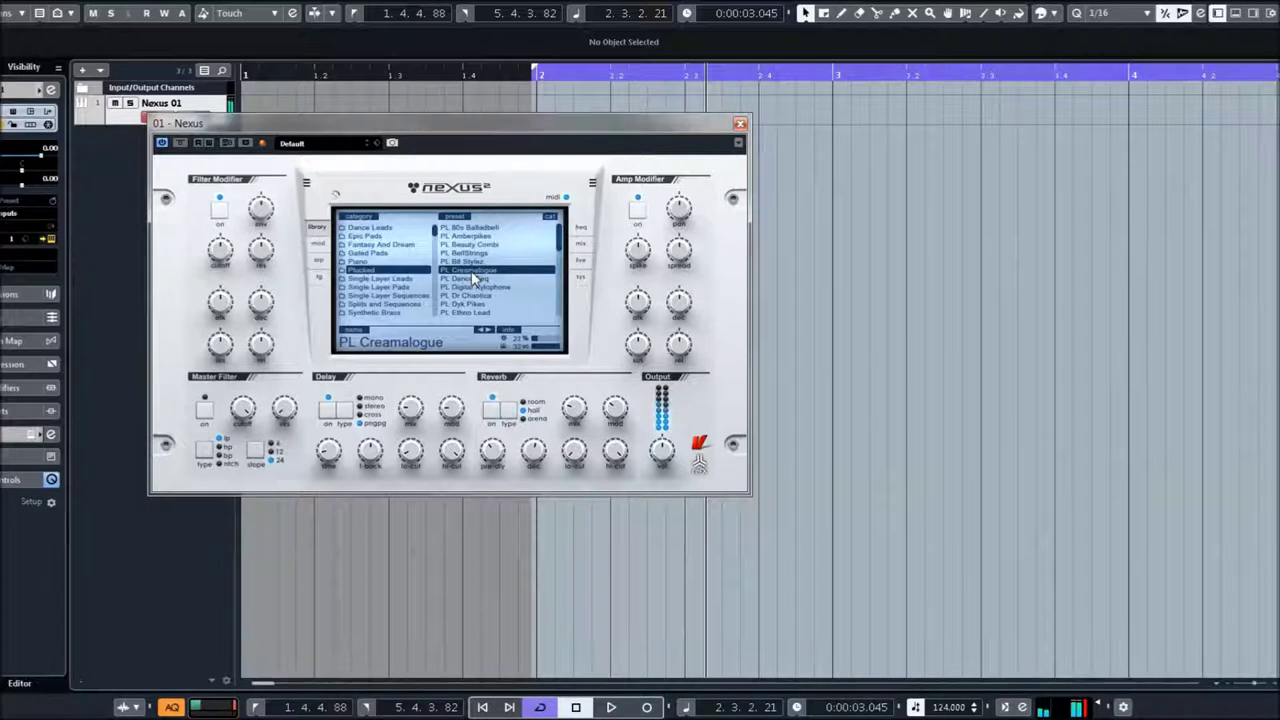
left_click(472, 279)
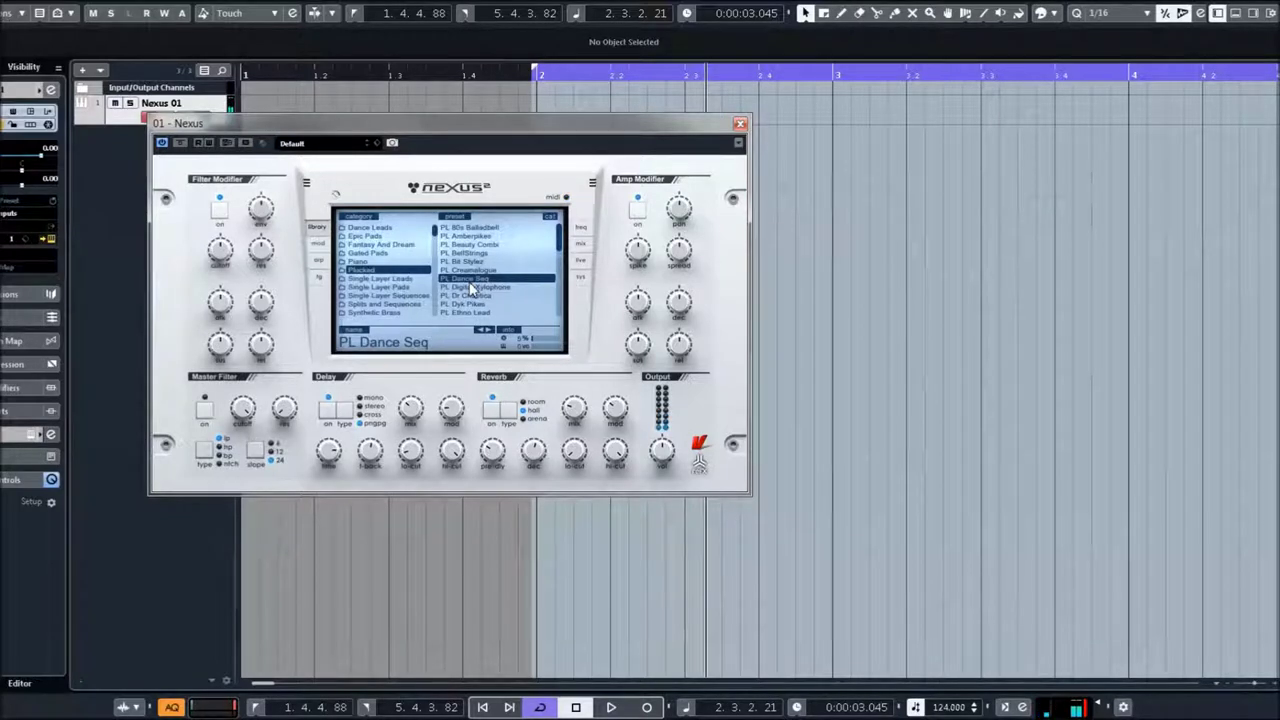
scroll(473, 288, "down", 4)
left_click(462, 255)
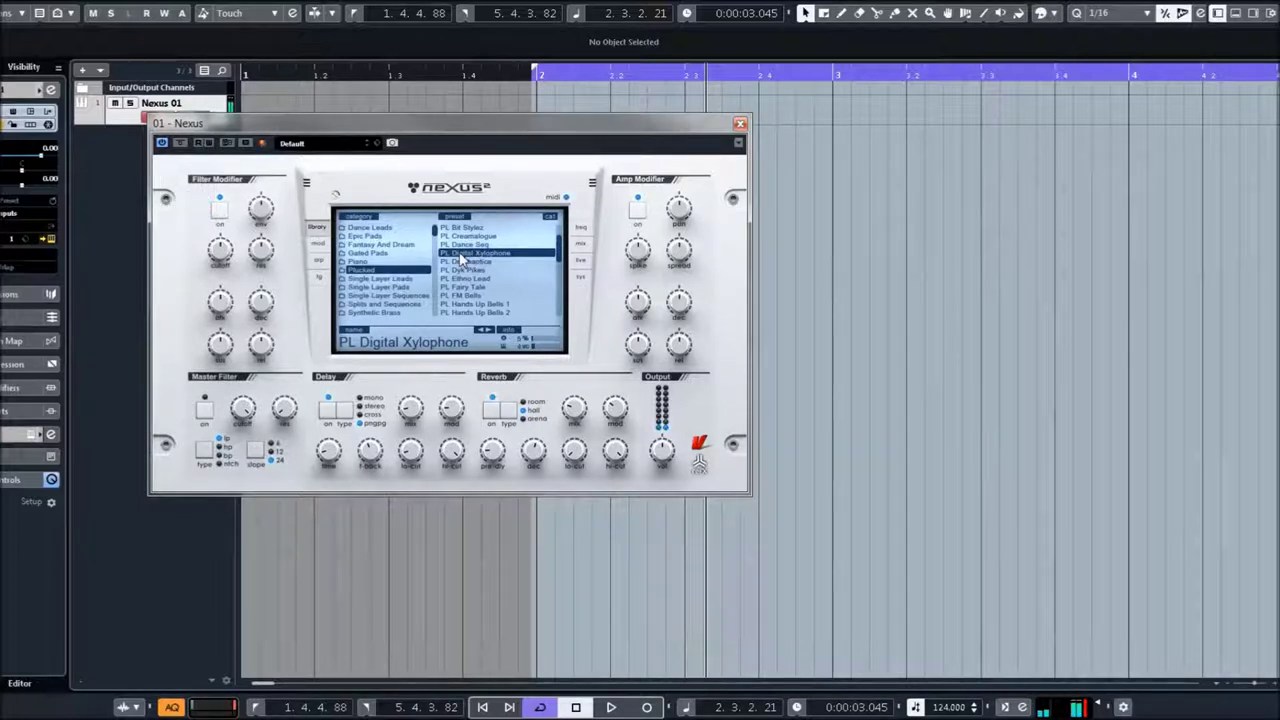
Load the PL Dr Chaotica preset and switch off its delay and reverb effects.
left_click(463, 261)
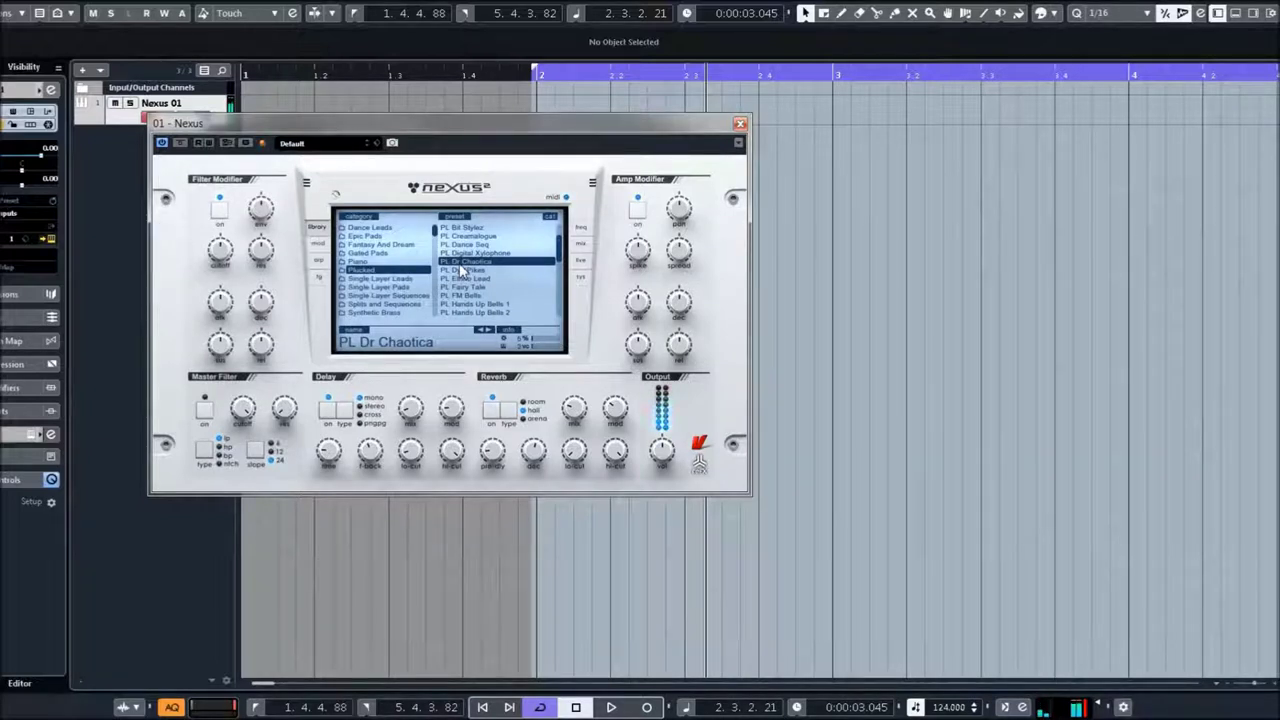
left_click(328, 408)
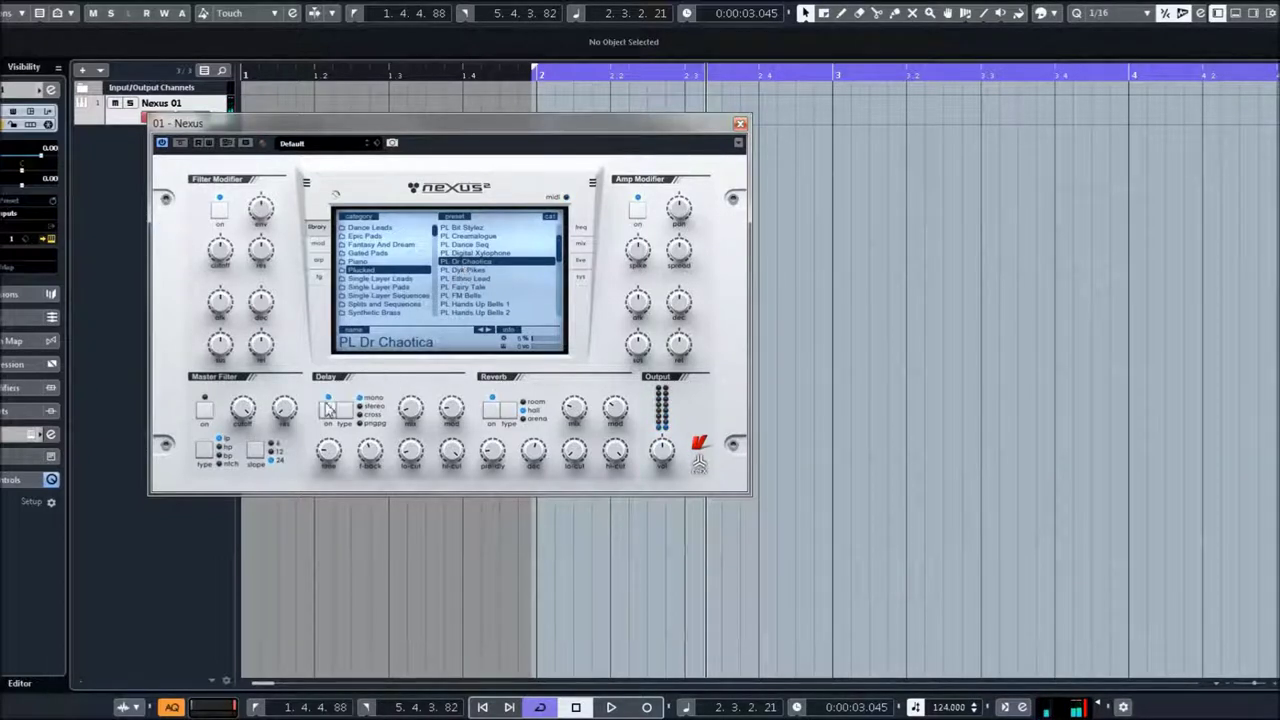
left_click(493, 410)
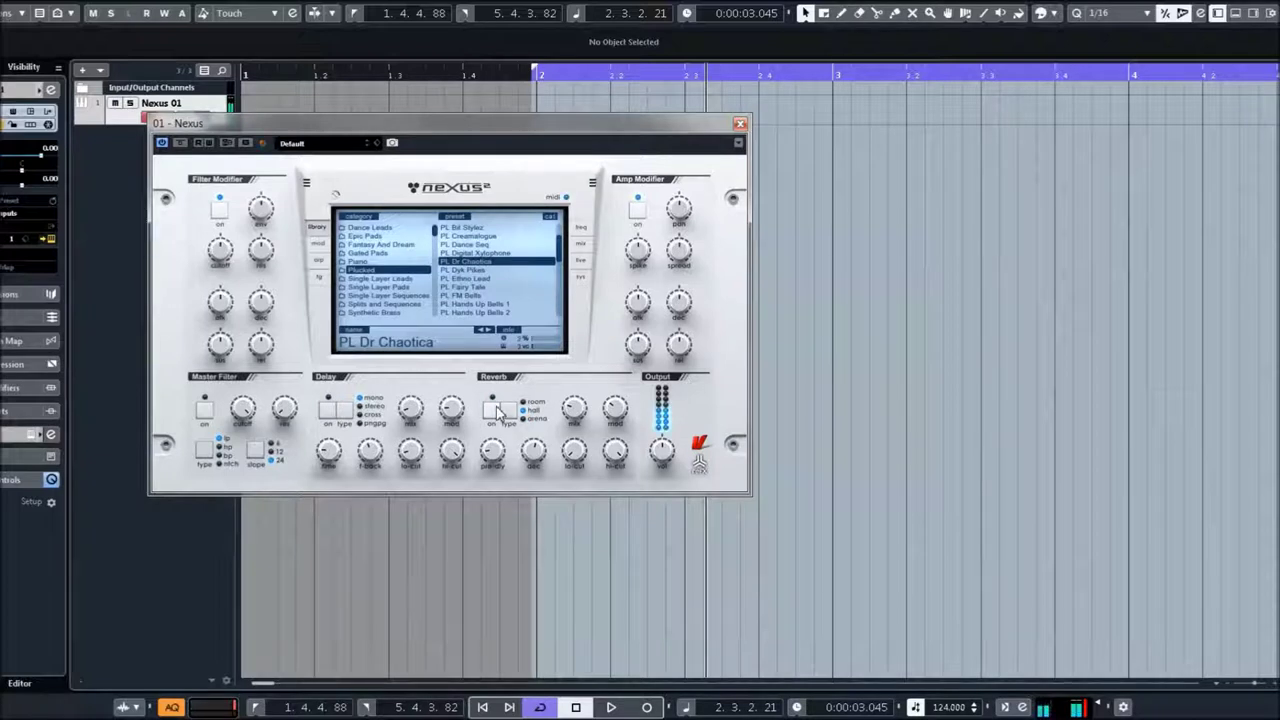
Compare the two mixer layers of PL Dr Chaotica by muting layer 1, re-enabling it and muting layer 2.
left_click(581, 244)
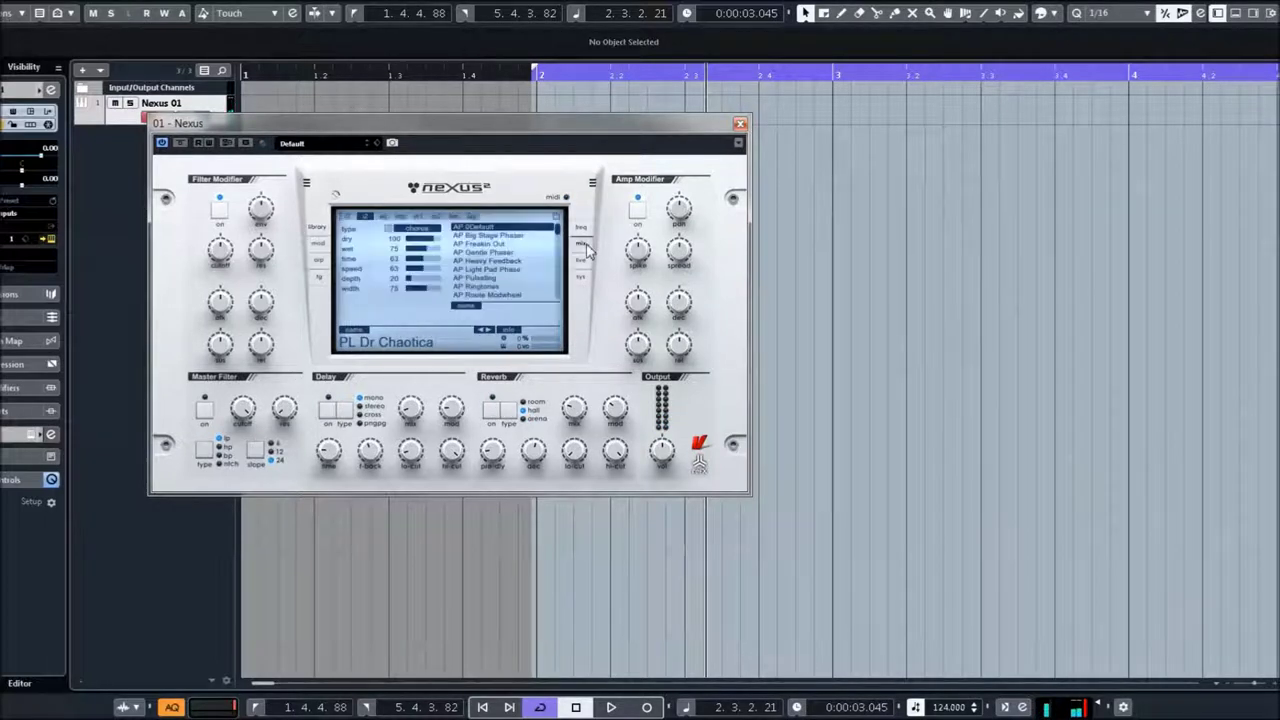
left_click(478, 218)
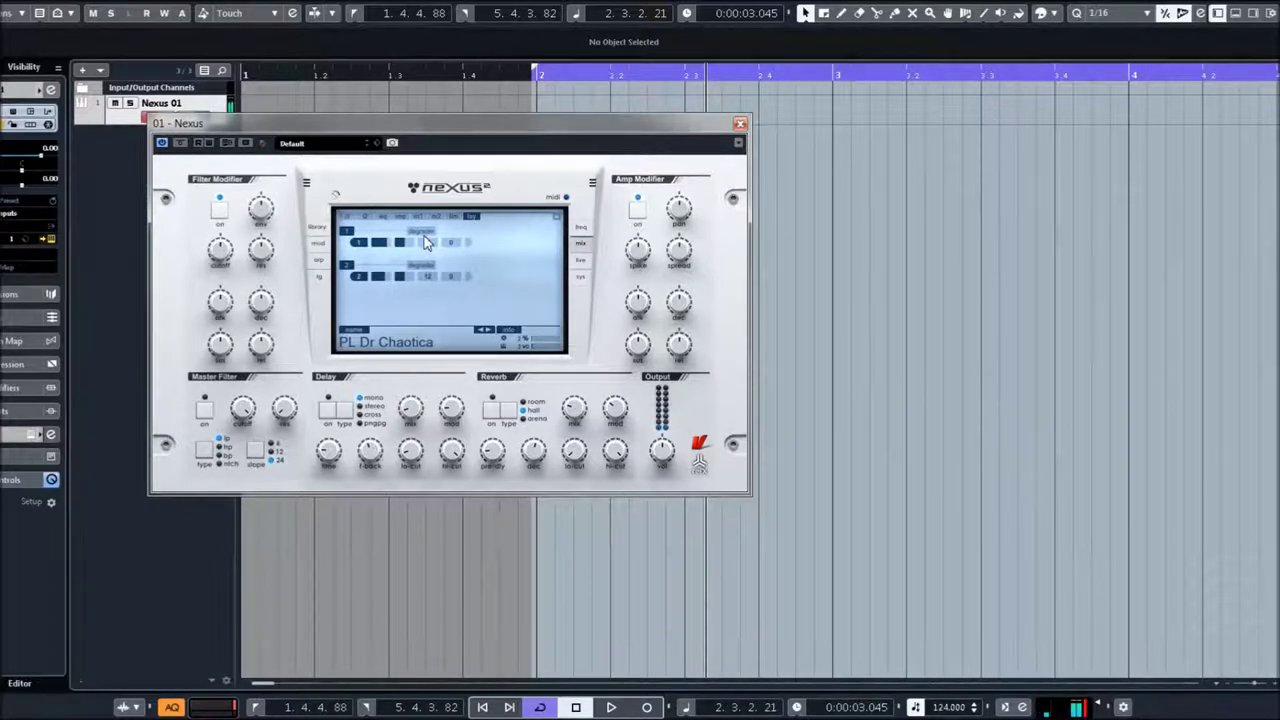
left_click(350, 237)
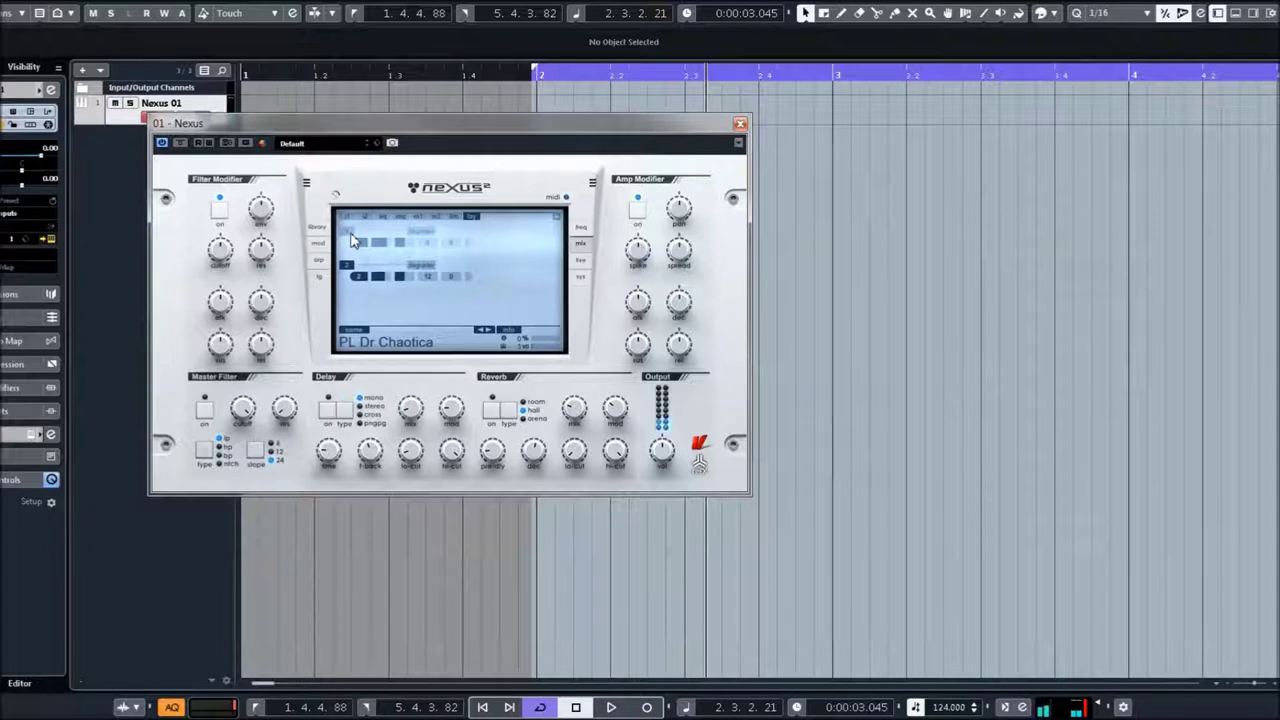
left_click(348, 233)
left_click(346, 266)
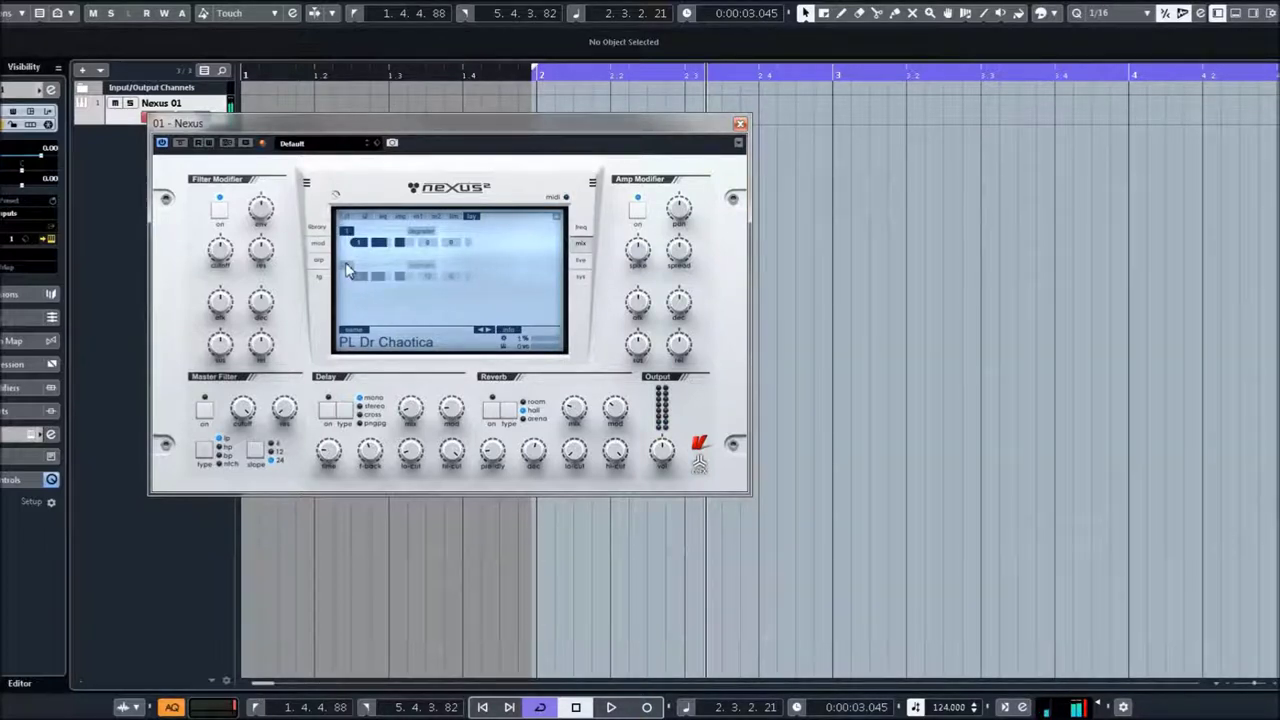
Return to the preset library and audition PL Dyk Pikes, PL Ethno Lead, PL FM Bells and PL Fairy Tale, ending on PL FM Bells.
left_click(317, 227)
left_click(462, 271)
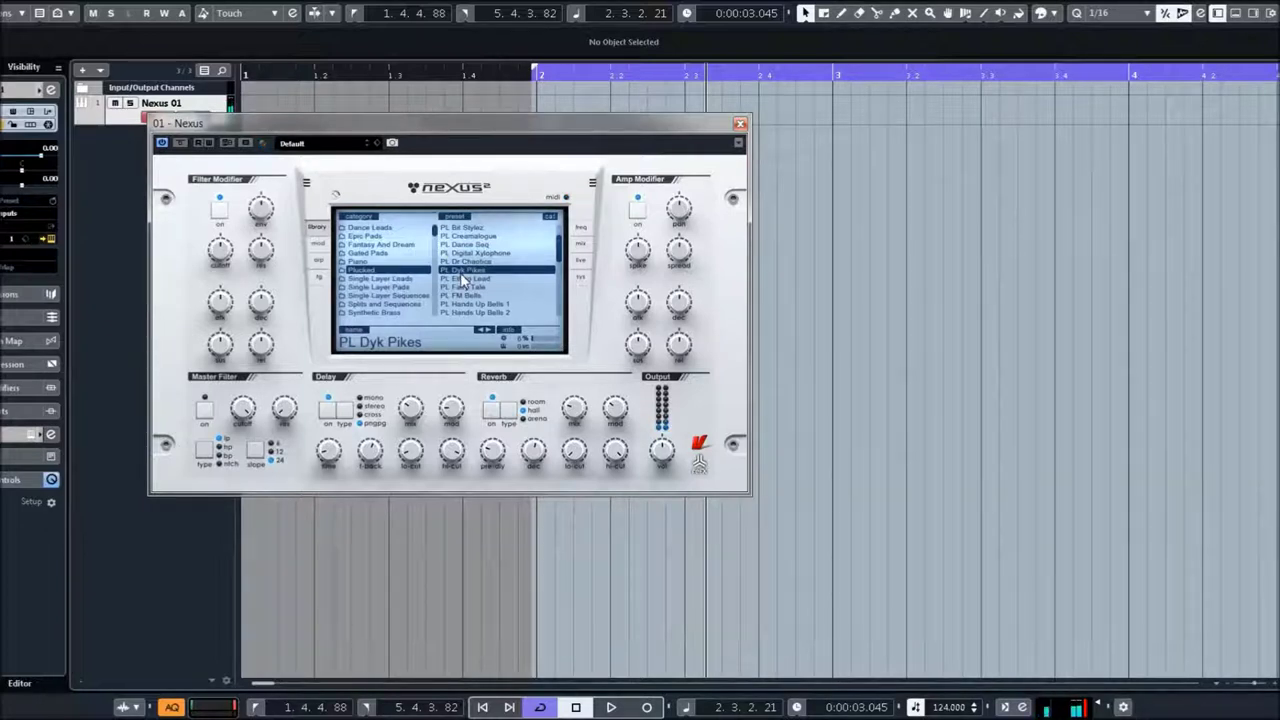
left_click(463, 279)
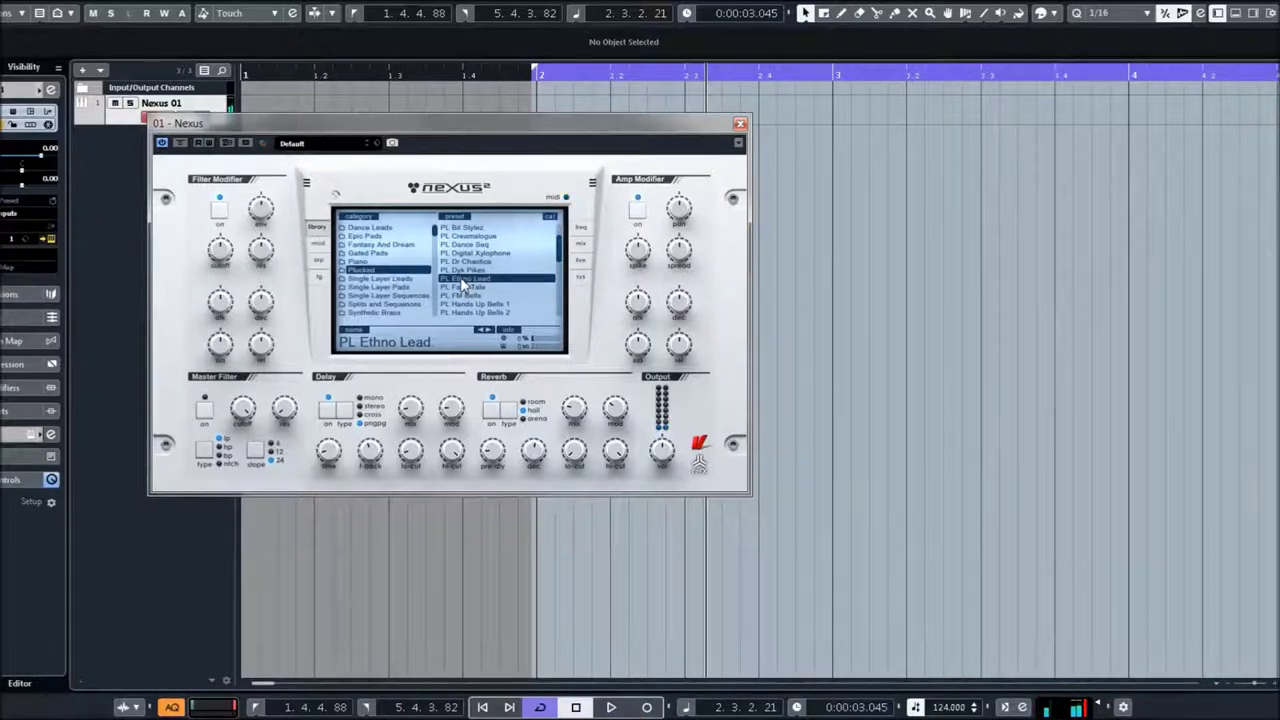
scroll(463, 285, "down", 3)
left_click(464, 255)
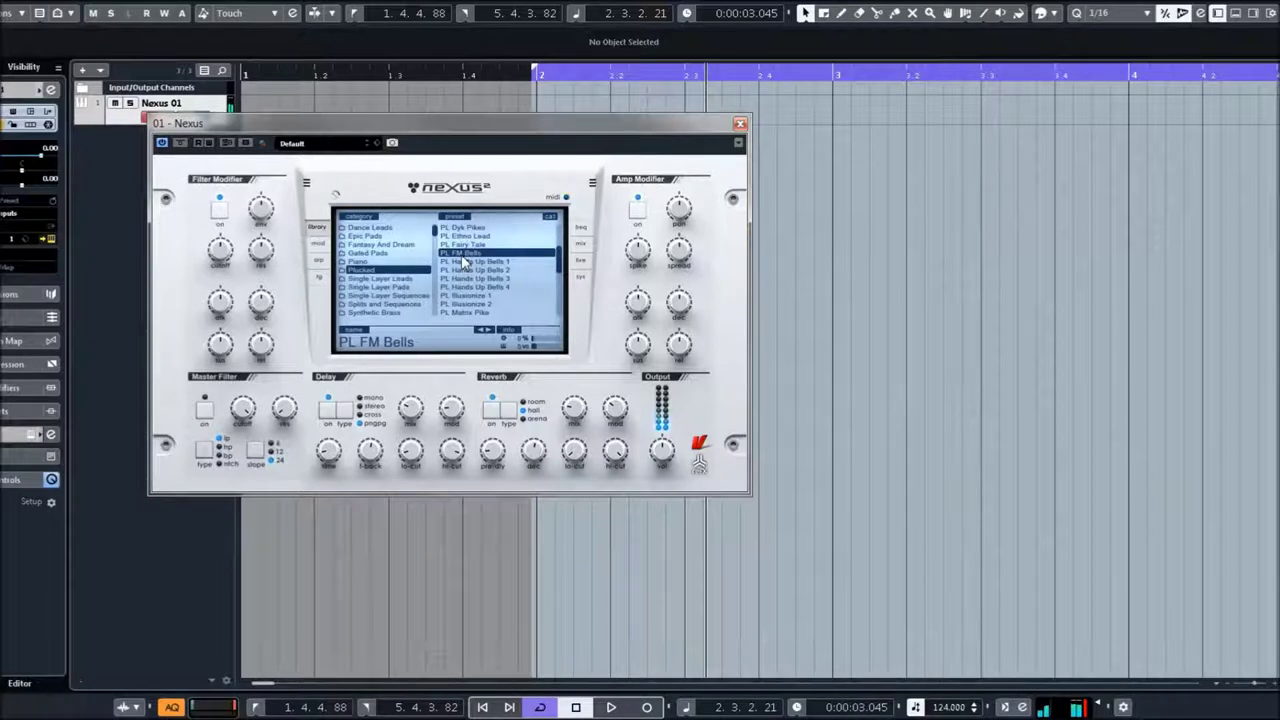
left_click(461, 245)
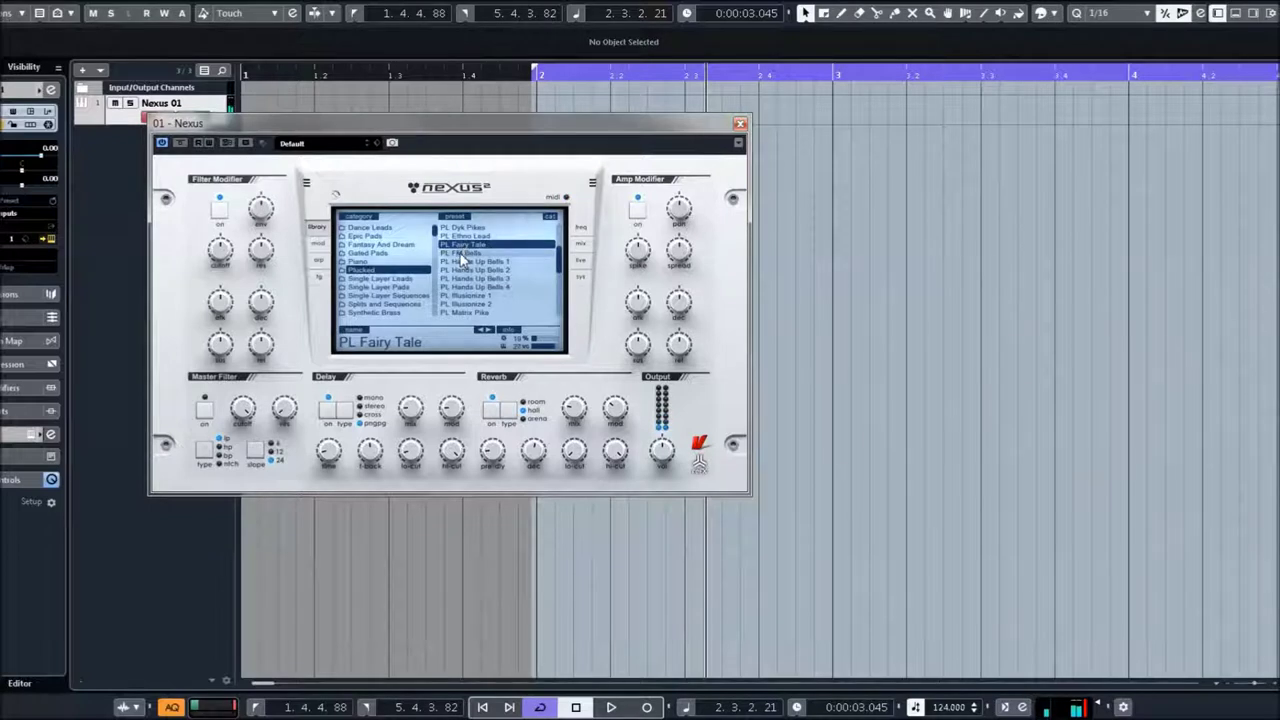
left_click(462, 256)
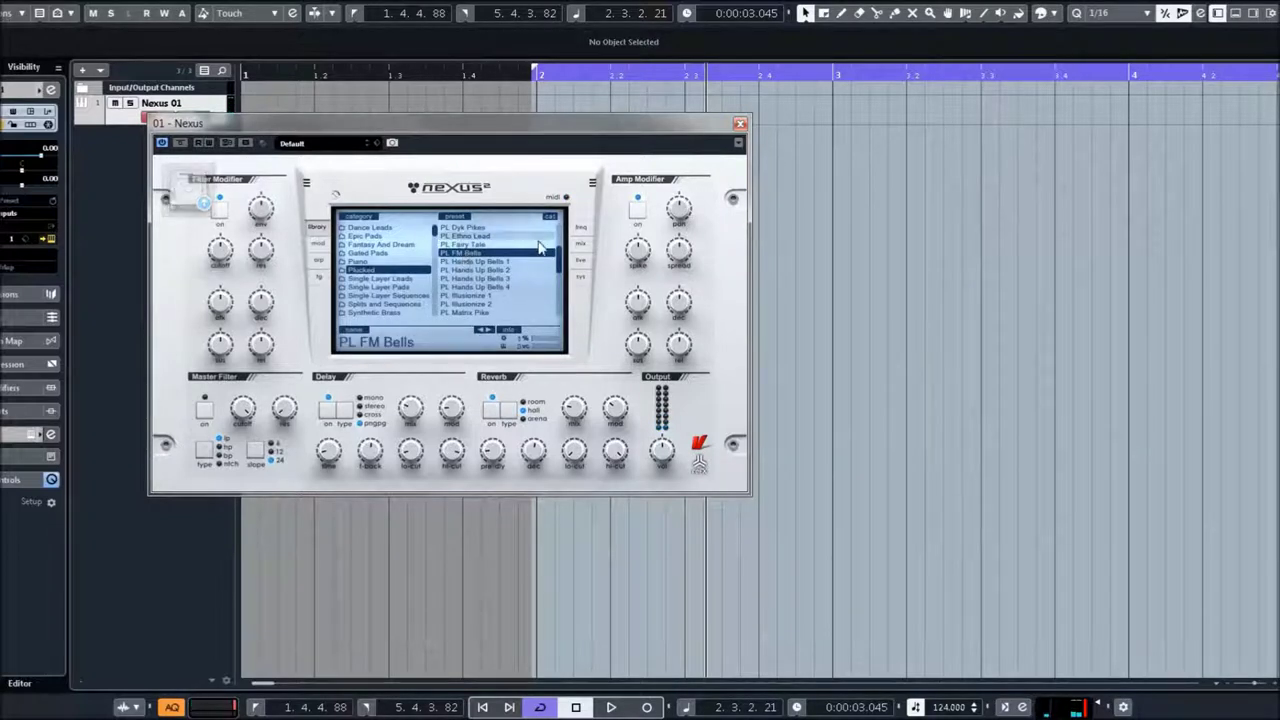
Audition the four plucked presets PL Hands Up Bells 1 through PL Hands Up Bells 4 in order.
left_click(506, 262)
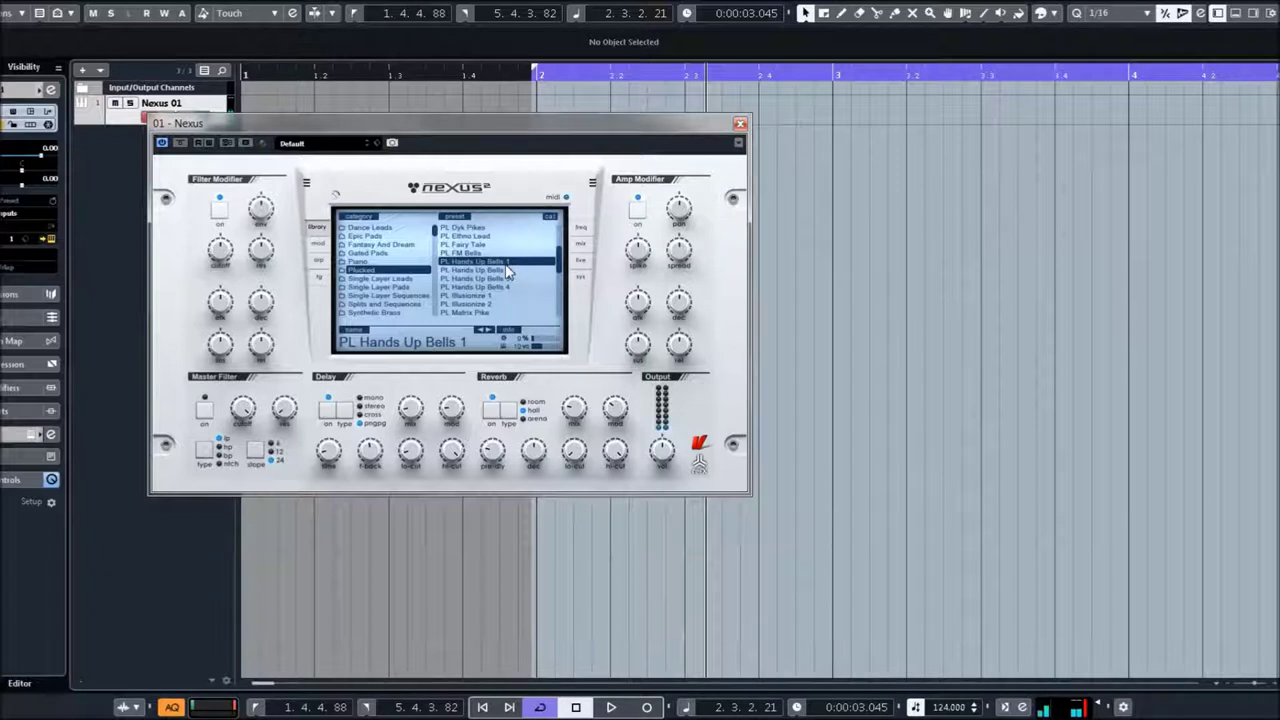
left_click(500, 271)
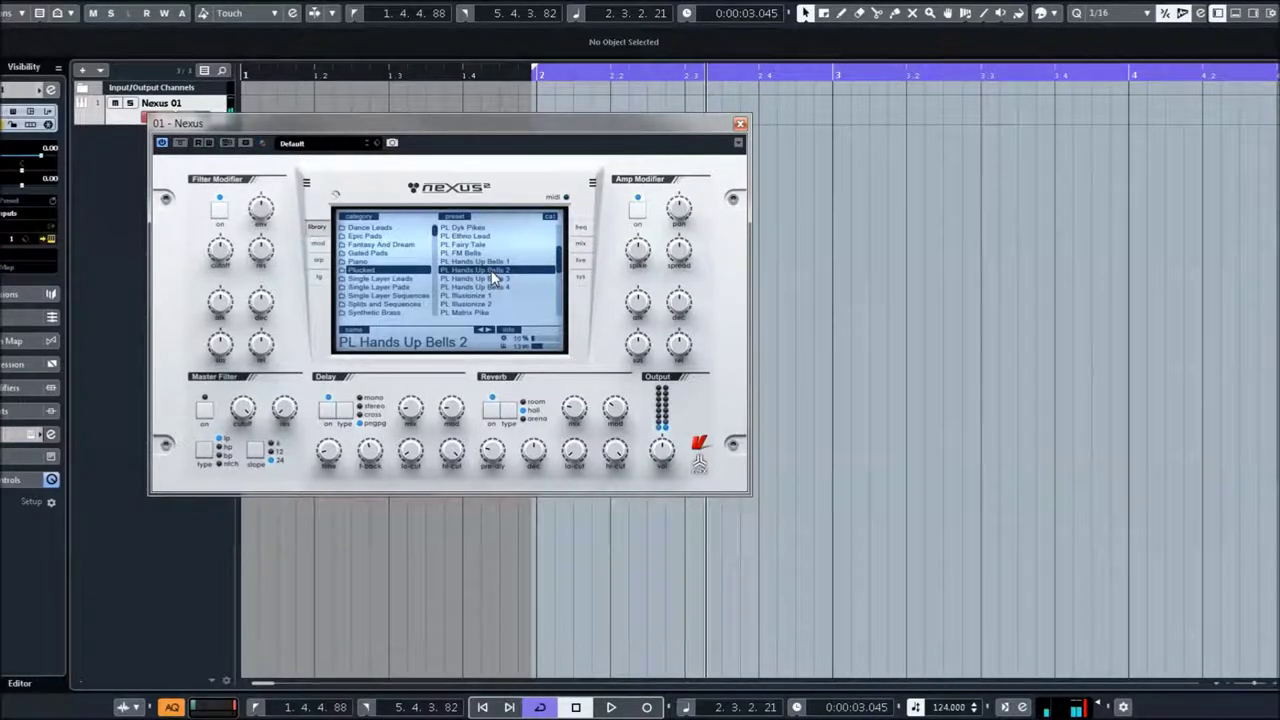
left_click(491, 278)
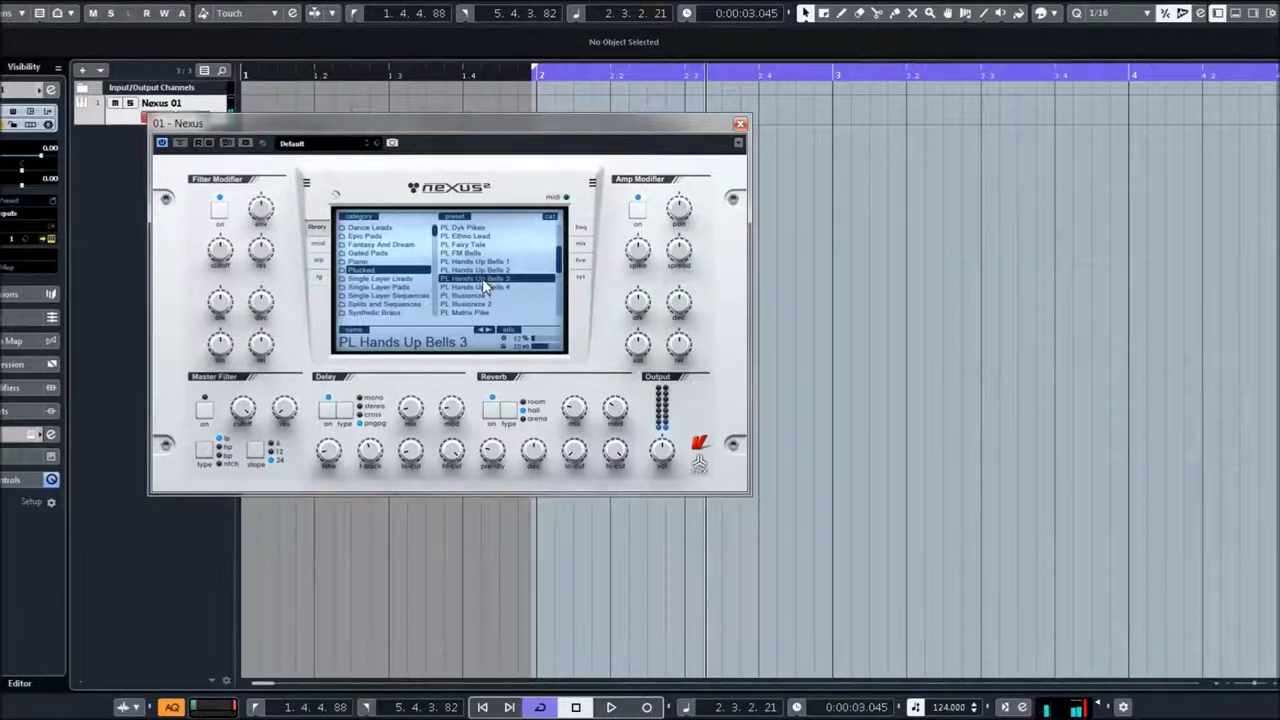
left_click(482, 288)
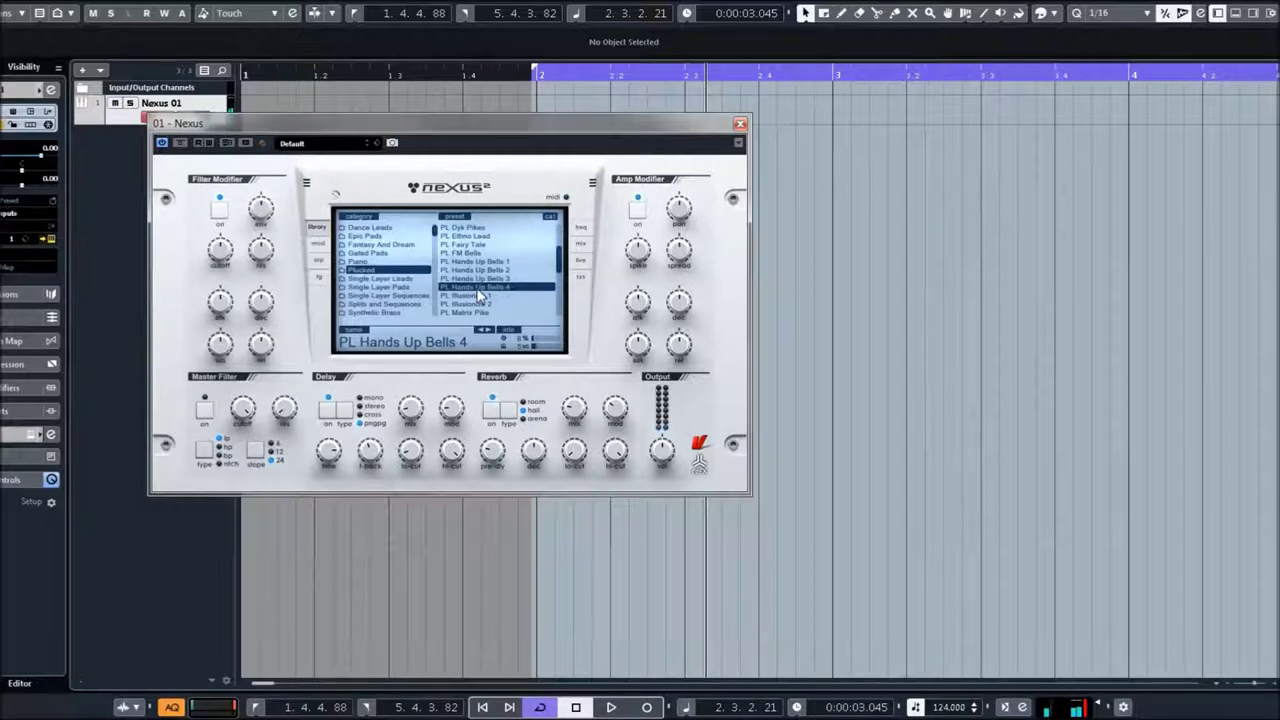
Audition the plucked presets PL Illusionize 1, PL Illusionize 2, PL Matrix Pike and PL Muted Pad.
scroll(480, 295, "down", 1)
left_click(488, 262)
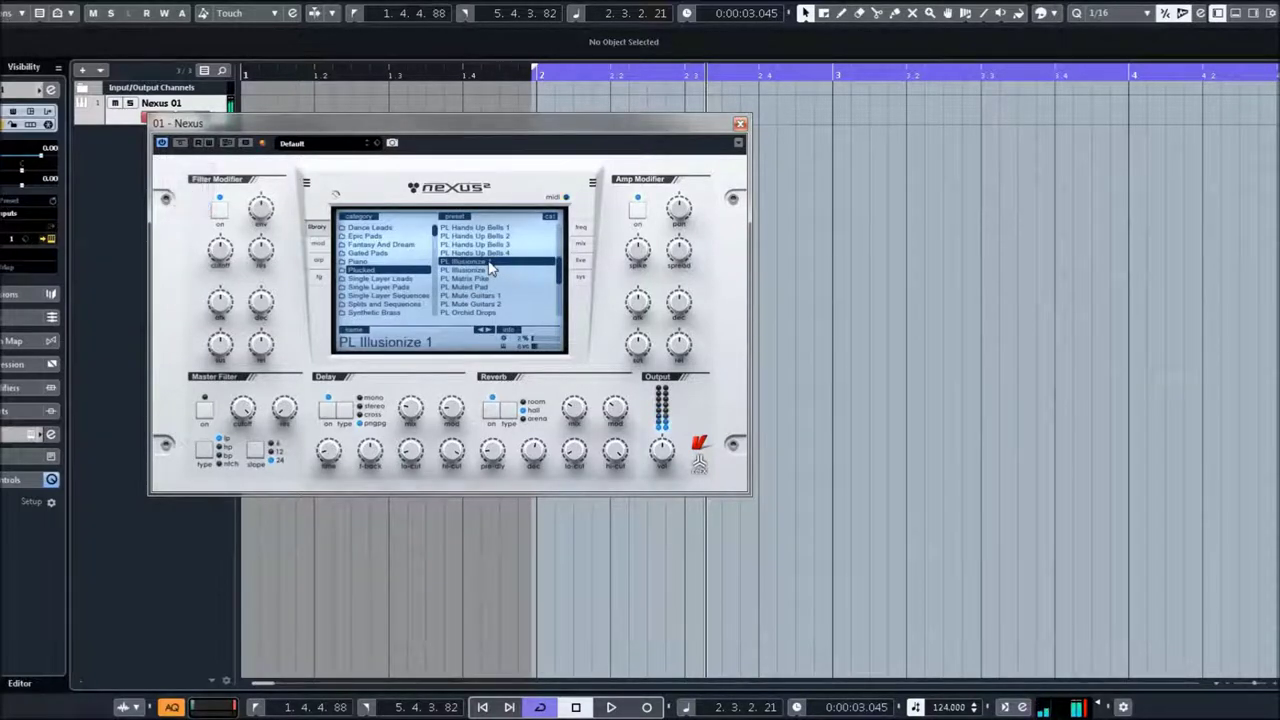
left_click(482, 270)
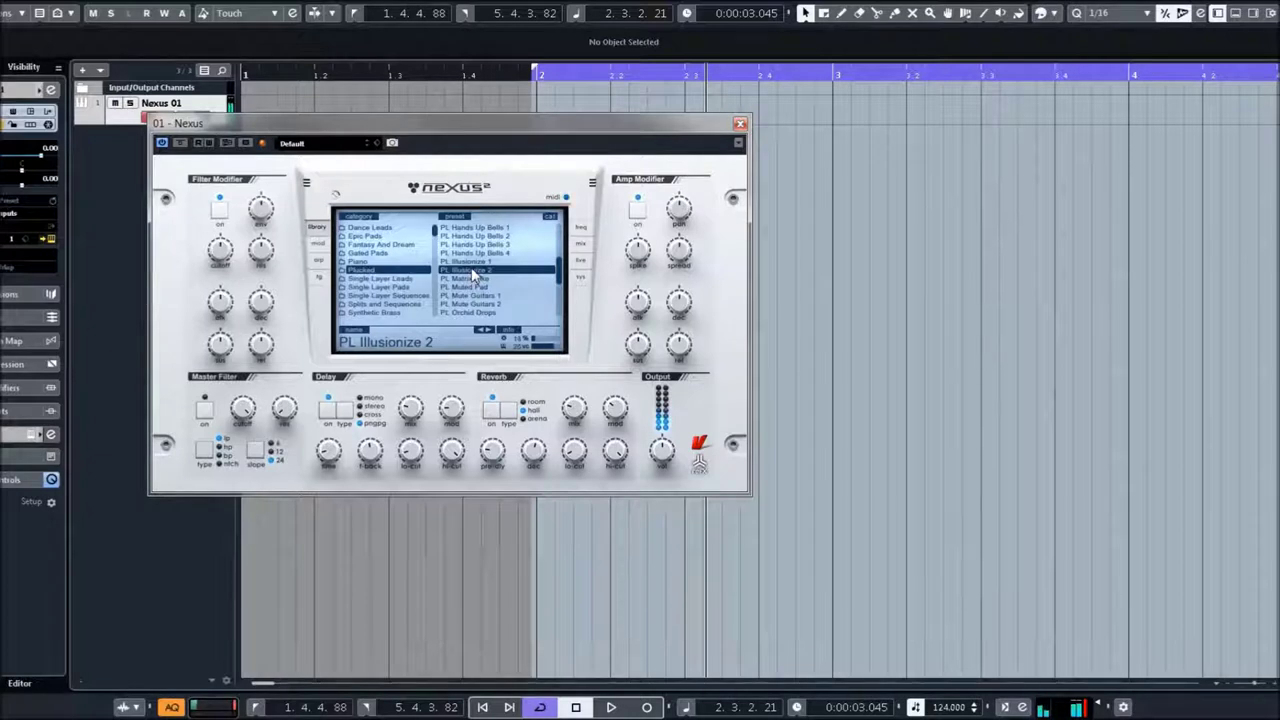
scroll(473, 276, "down", 2)
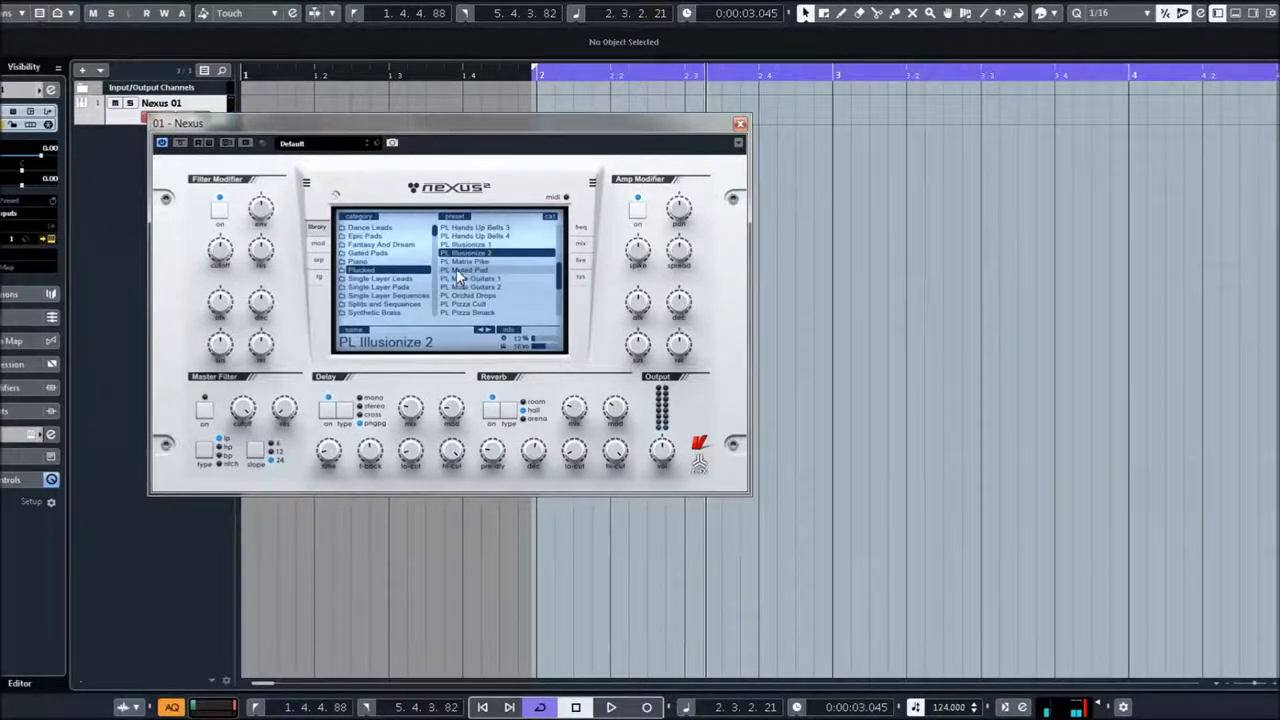
left_click(460, 263)
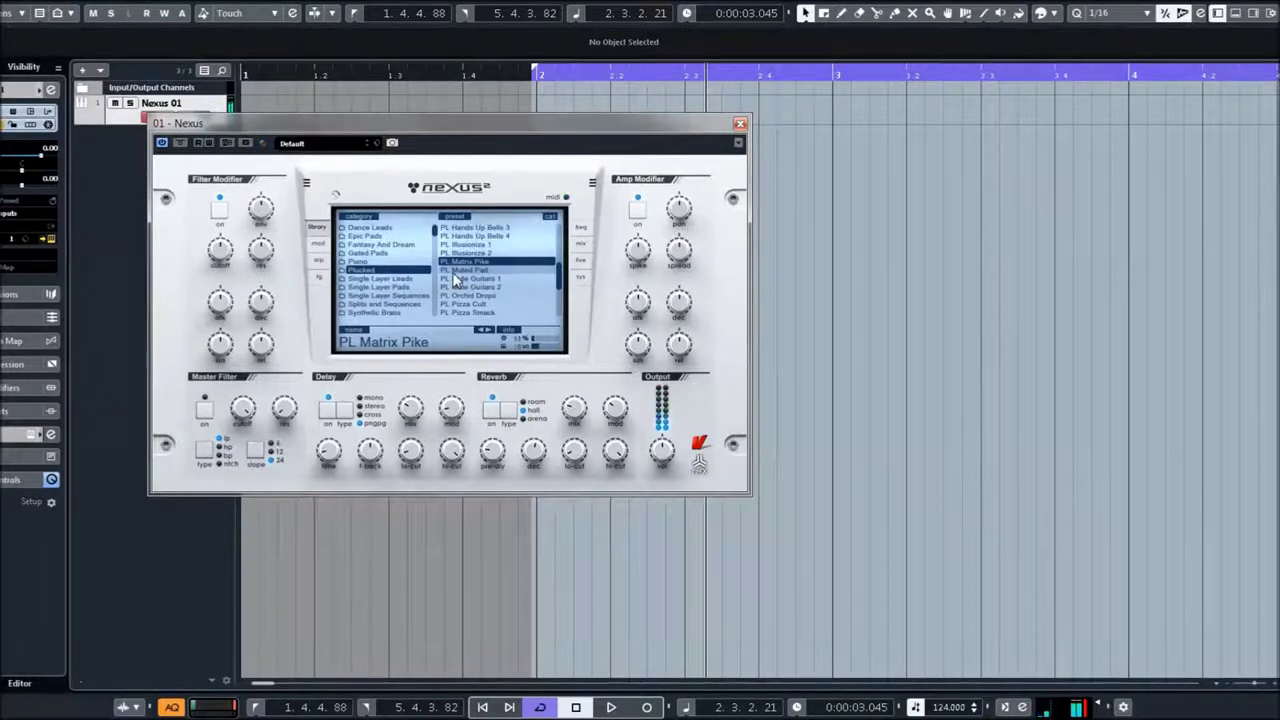
left_click(455, 271)
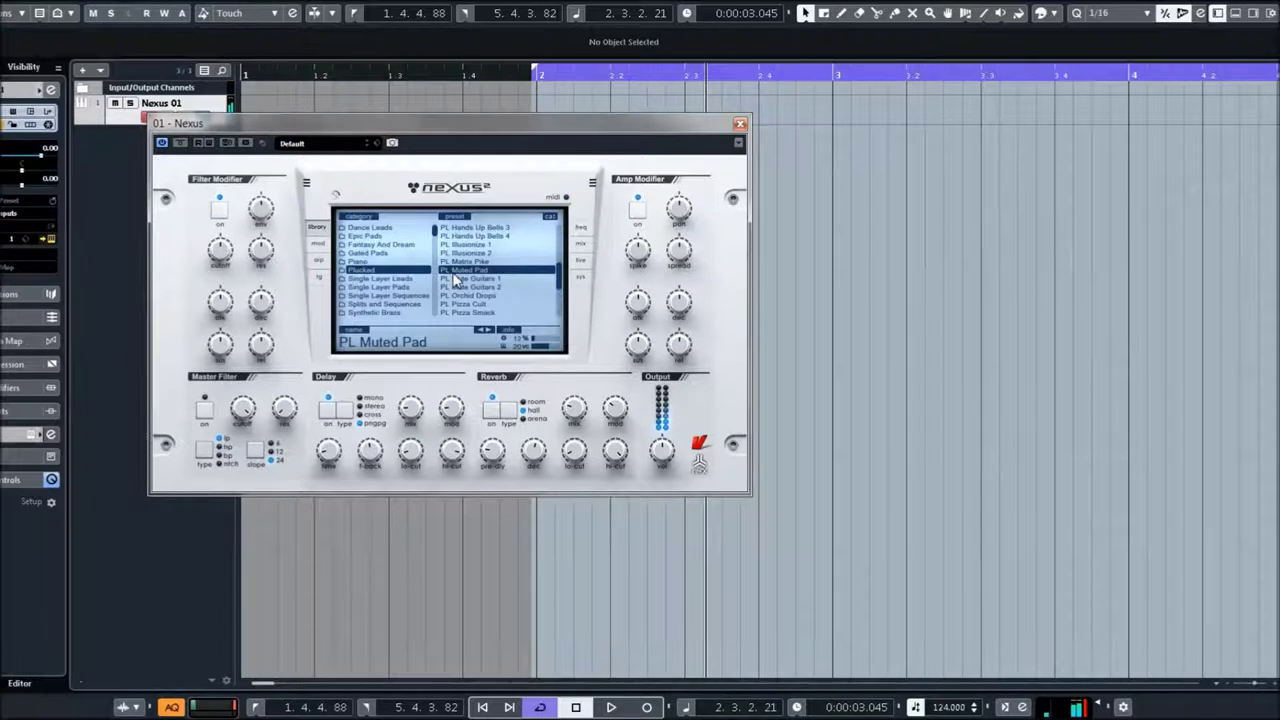
Audition the plucked presets PL Mute Guitars 1, PL Mute Guitars 2 and PL Orchid Drops.
scroll(455, 278, "down", 1)
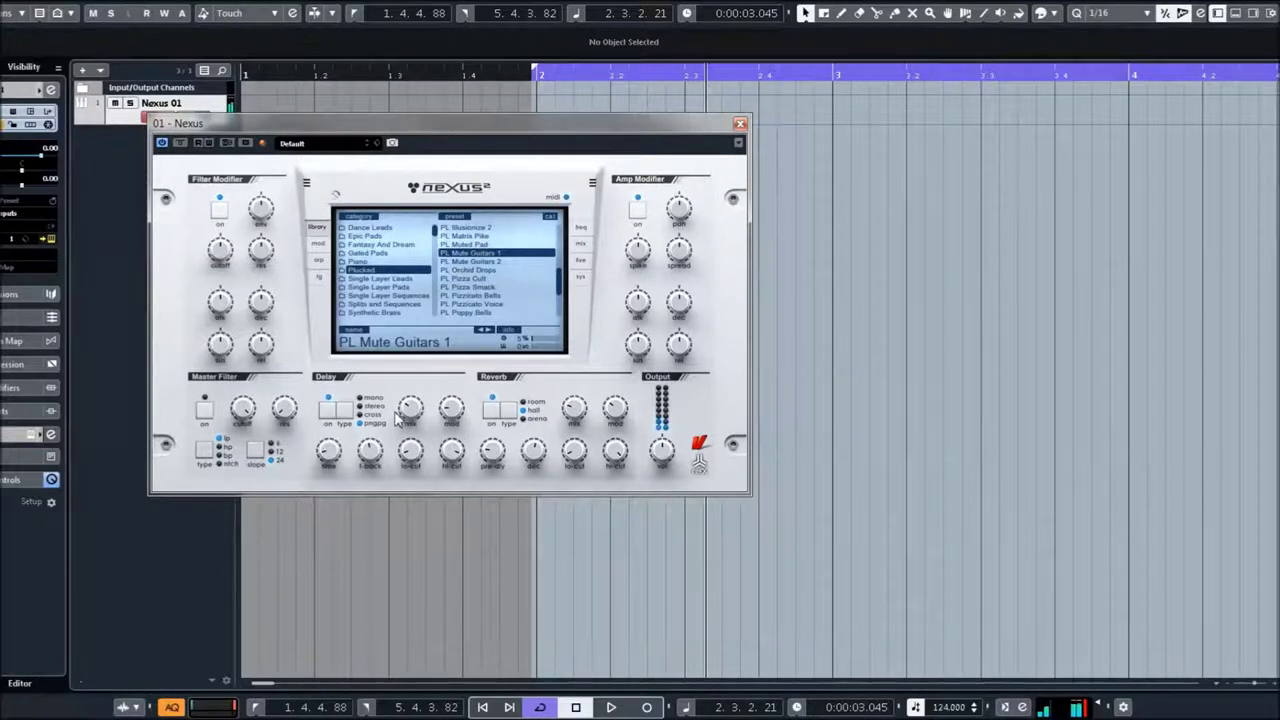
left_click(464, 264)
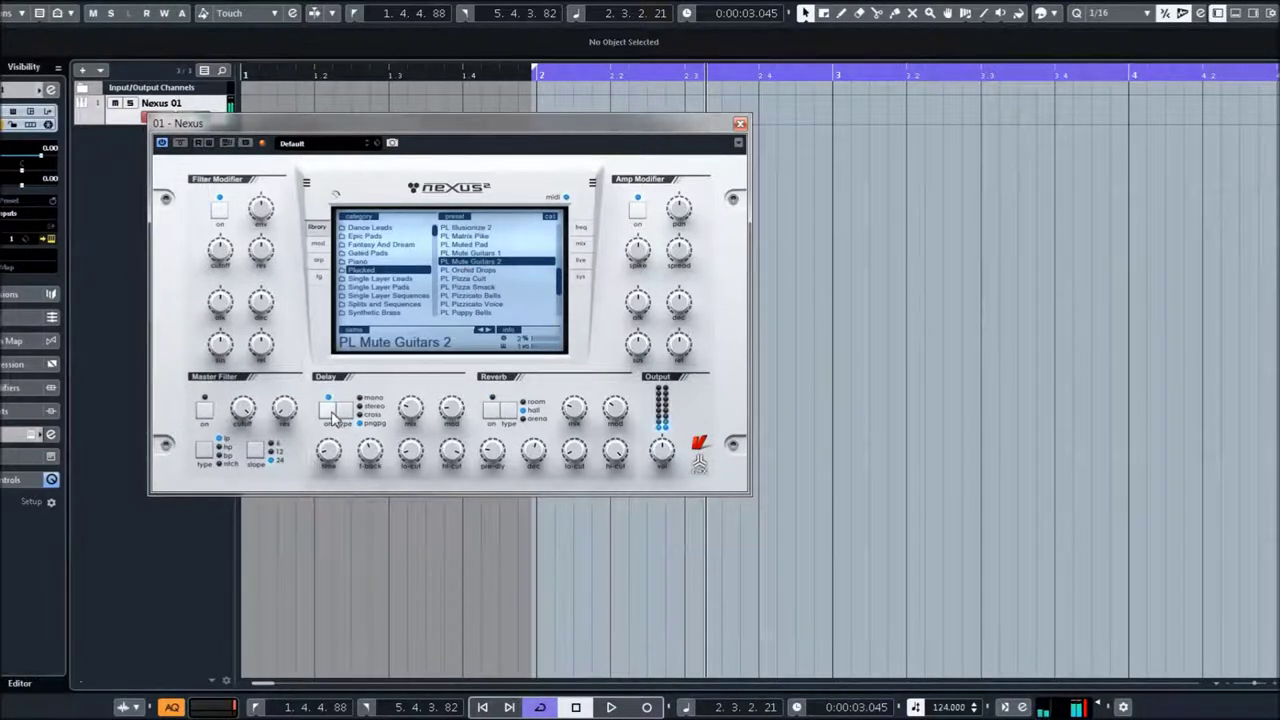
left_click(456, 272)
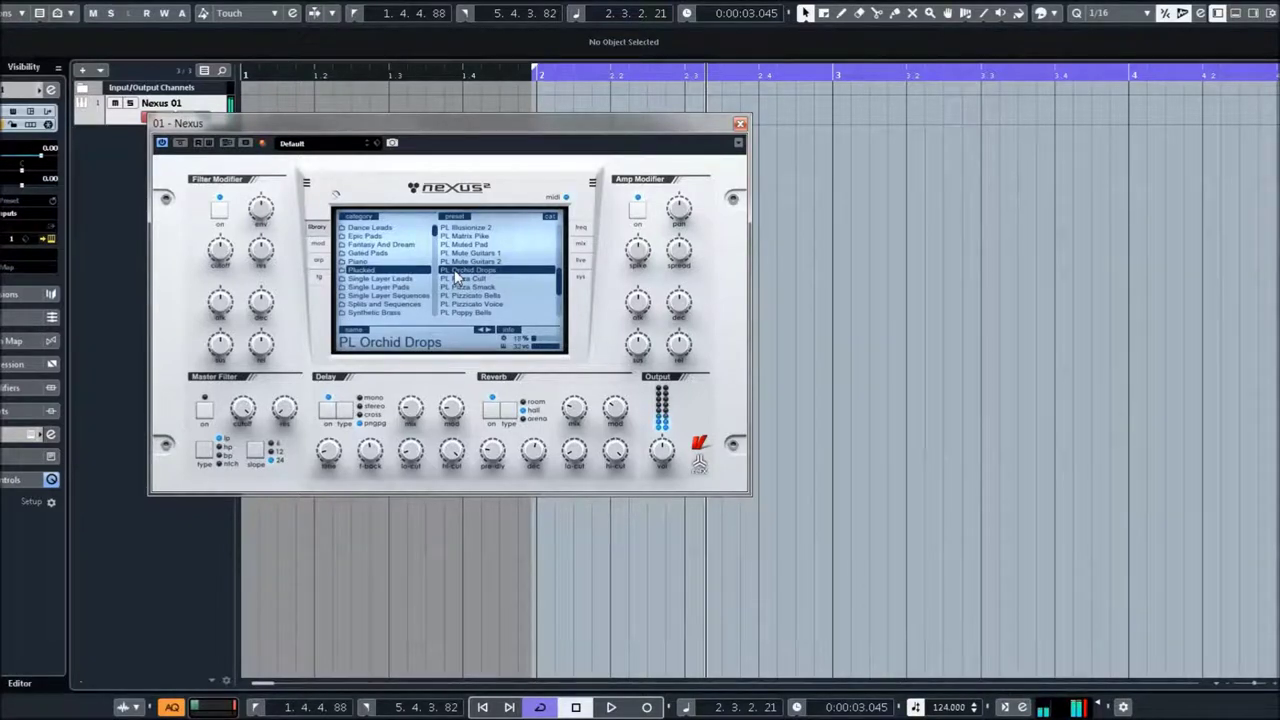
Audition the plucked presets PL Pizza Cult, PL Pizza Smack, PL Pizzicato Bells and PL Pizzicato Voice.
scroll(456, 278, "down", 2)
left_click(467, 263)
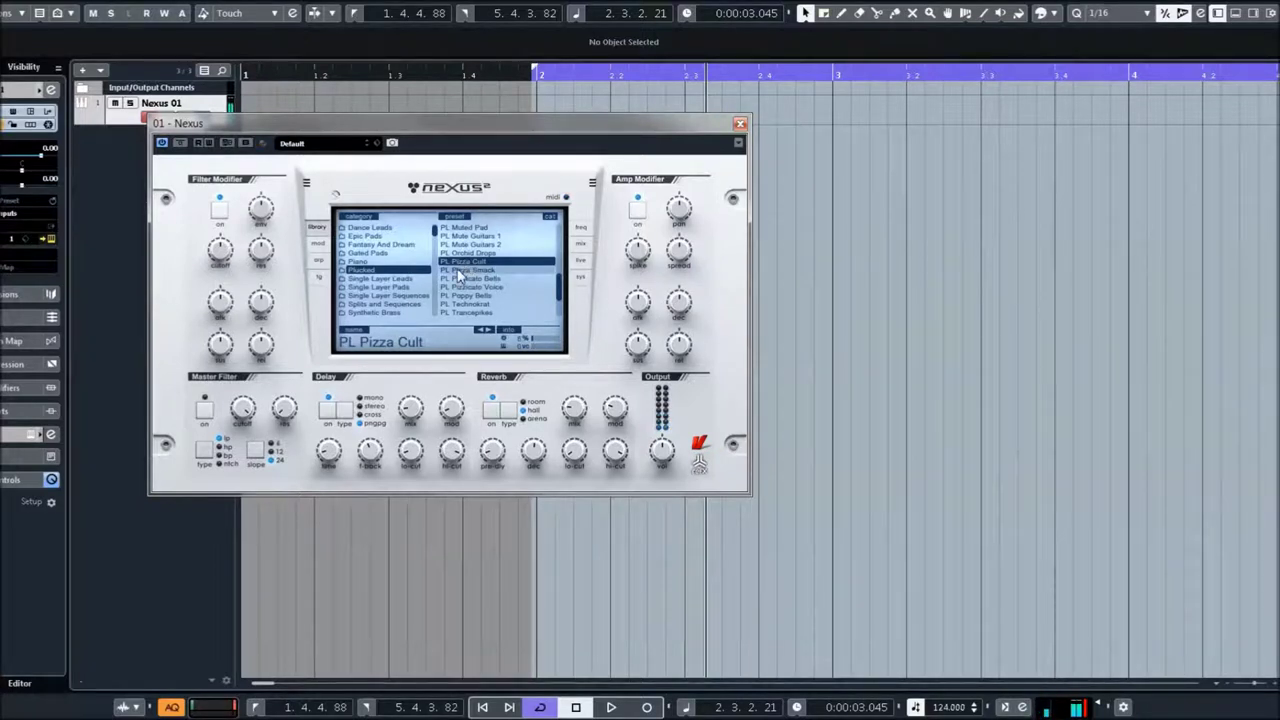
left_click(459, 277)
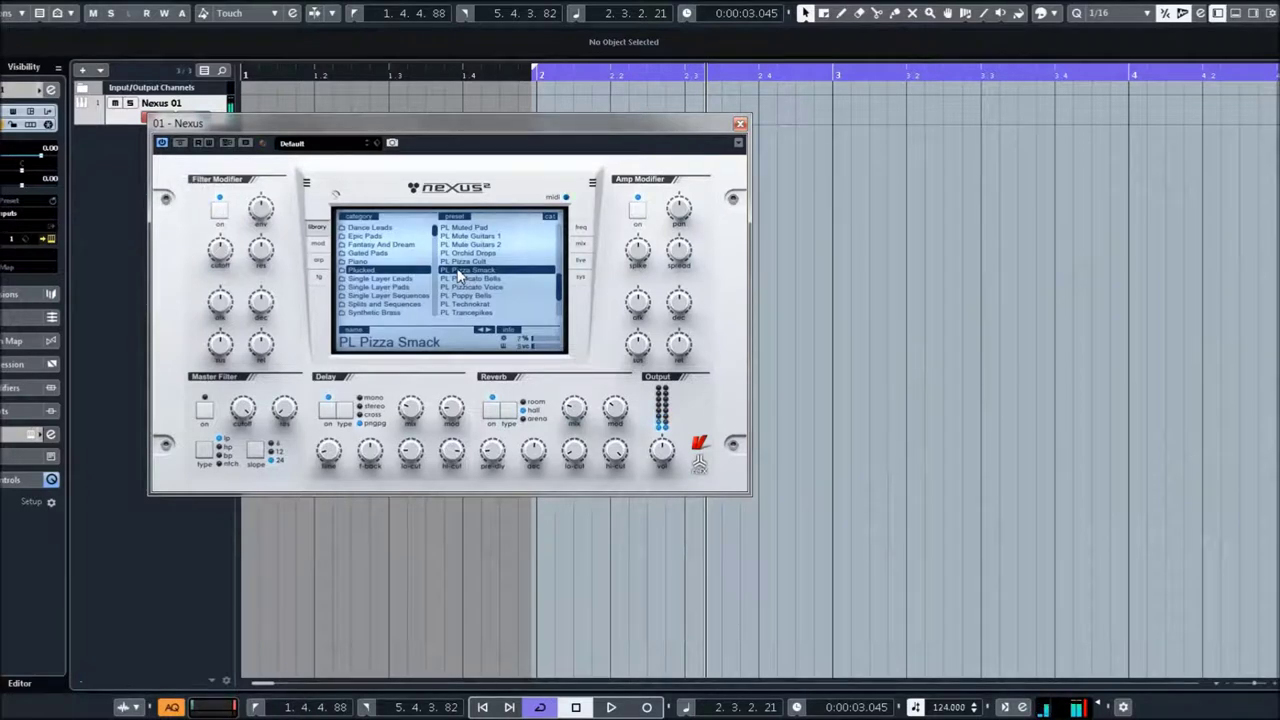
left_click(464, 279)
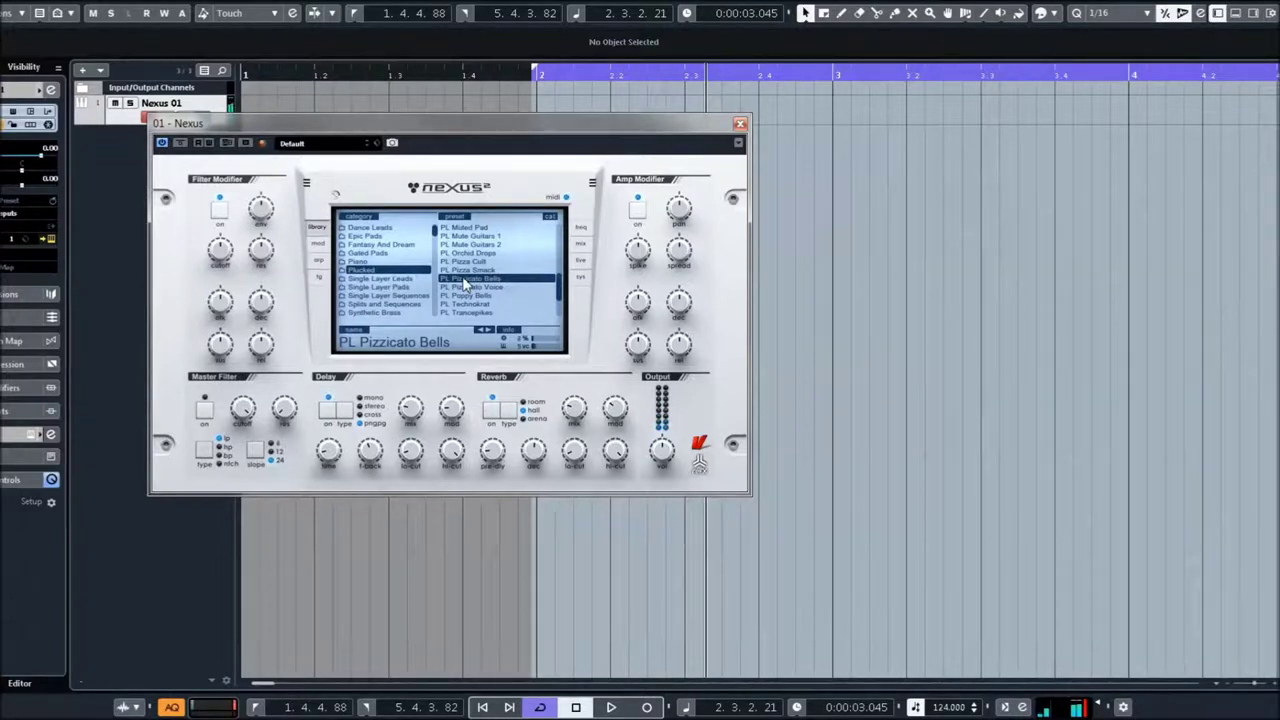
left_click(464, 287)
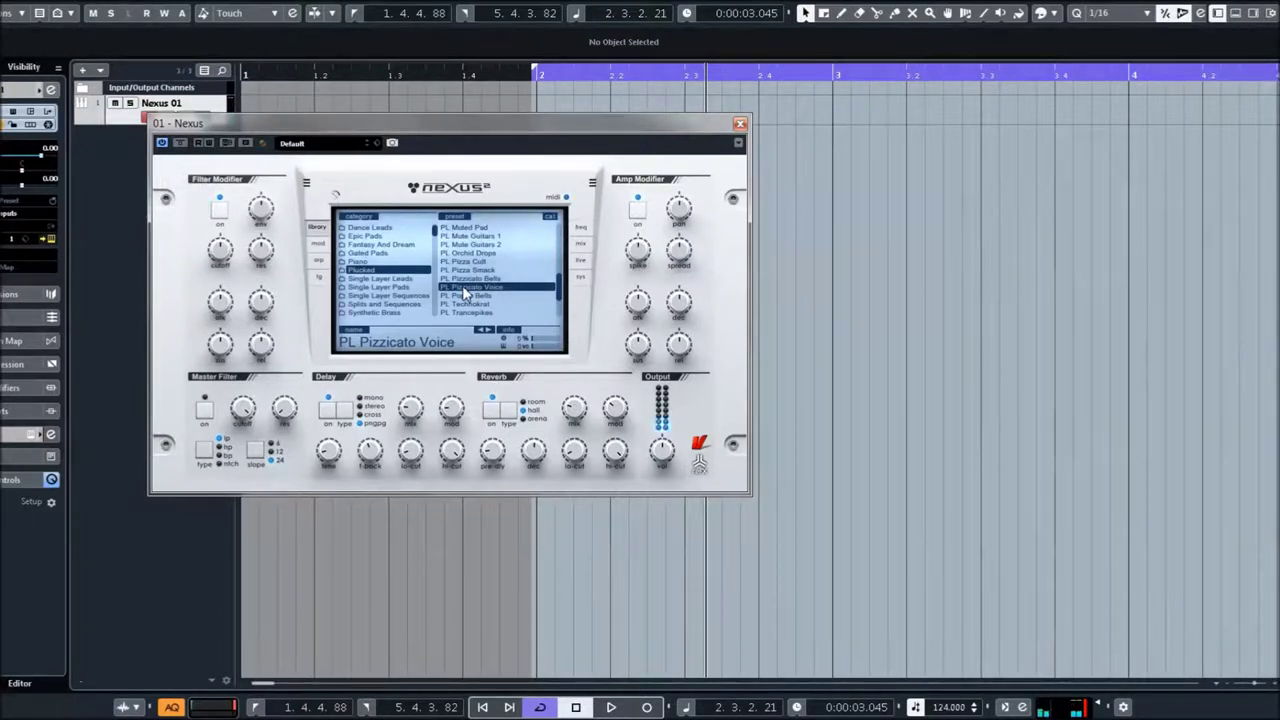
Audition the plucked presets PL Poppy Bells, PL Technokrat, PL Trancepikes and PL TriMorph in order.
scroll(466, 285, "down", 5)
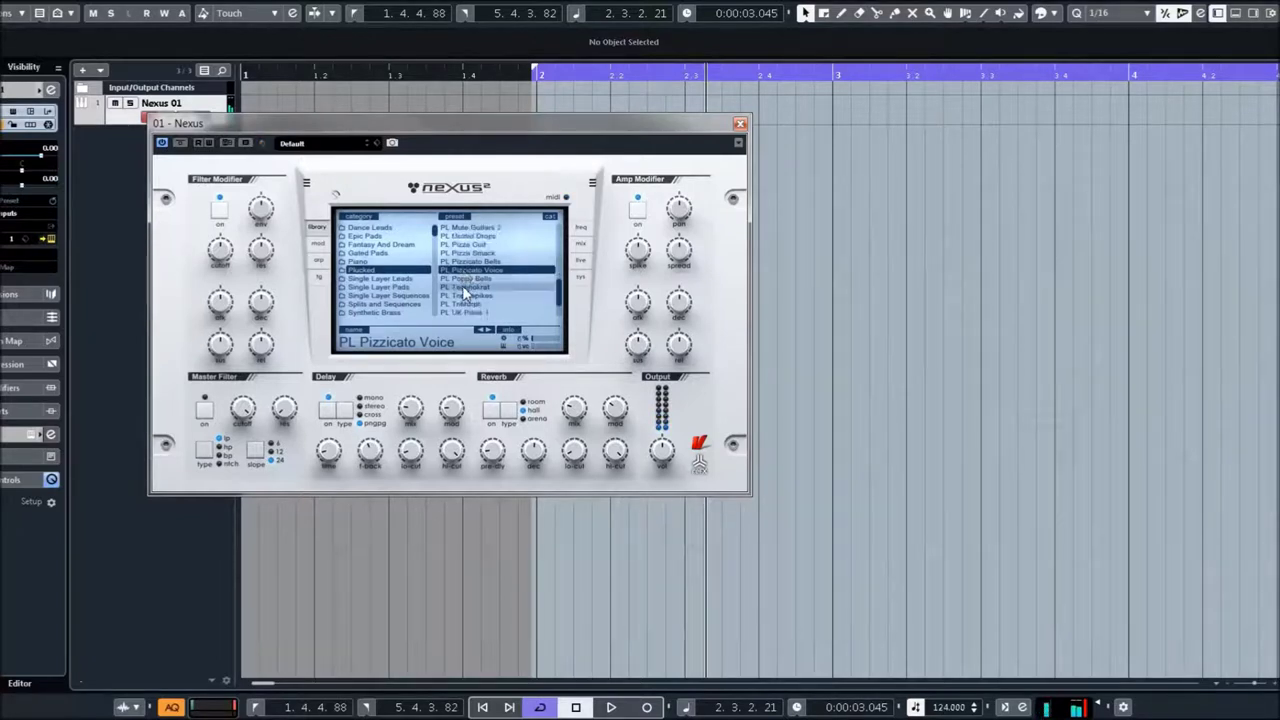
left_click(472, 255)
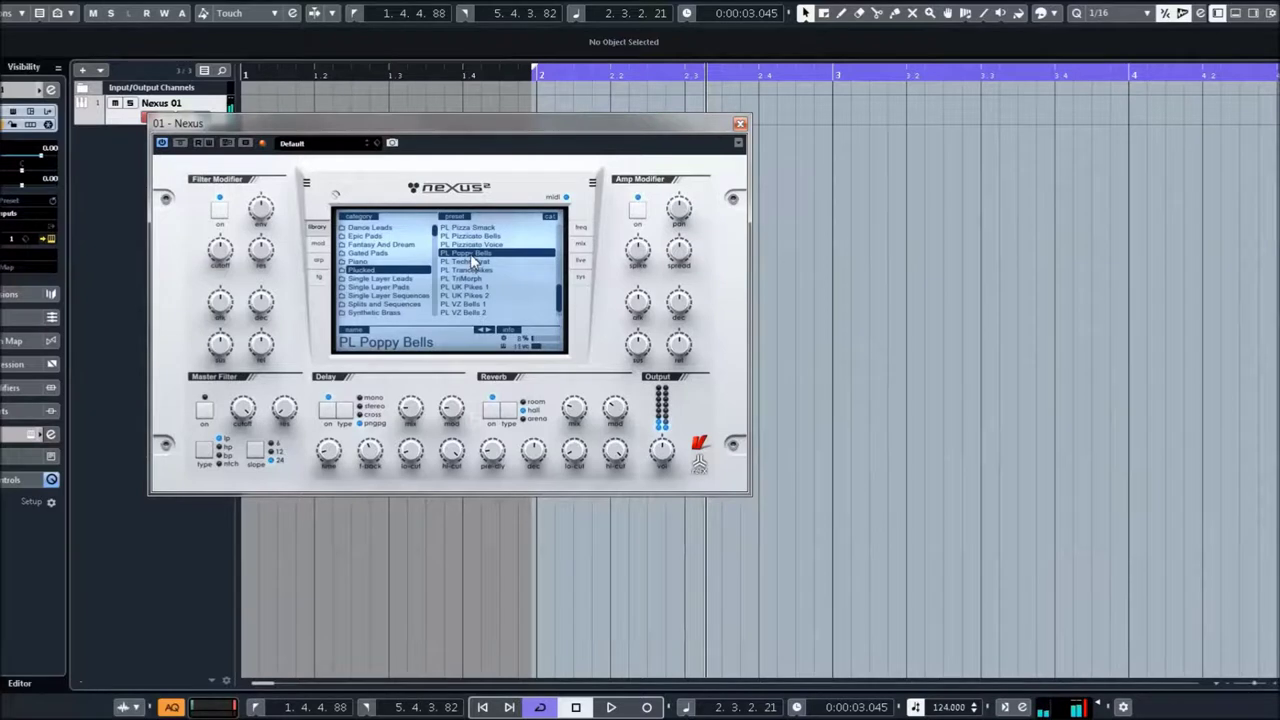
left_click(470, 261)
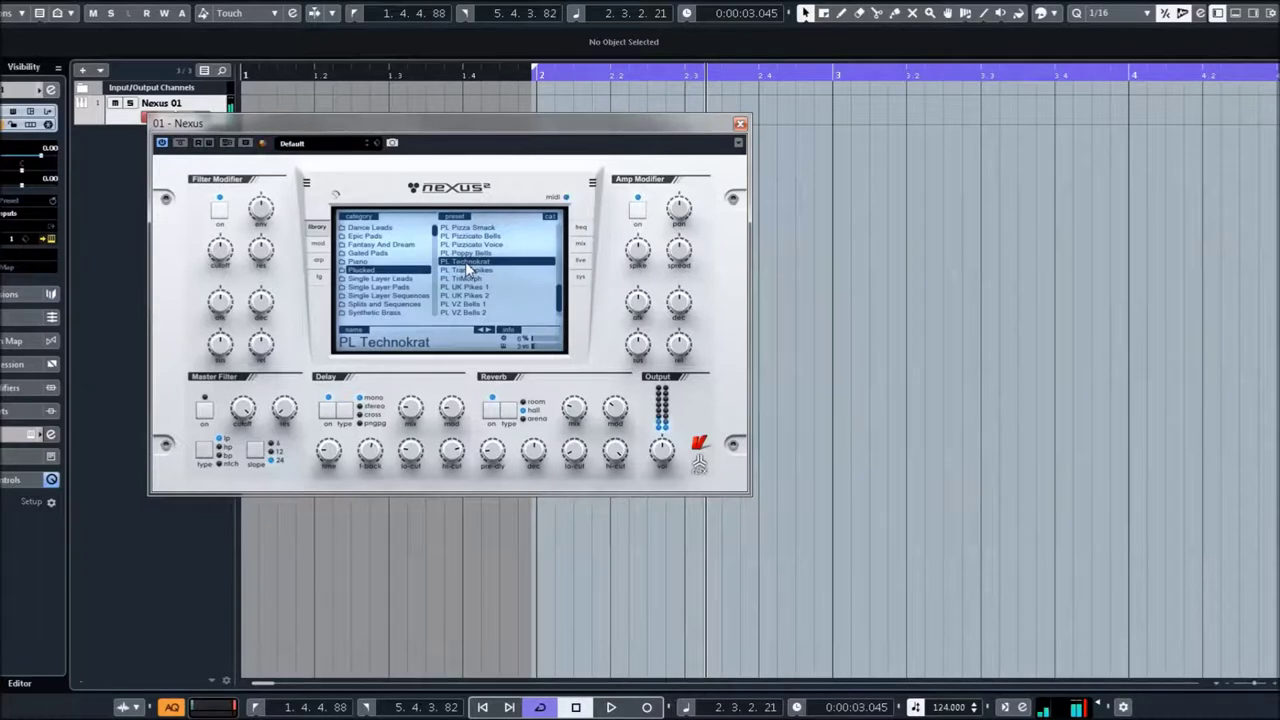
left_click(468, 270)
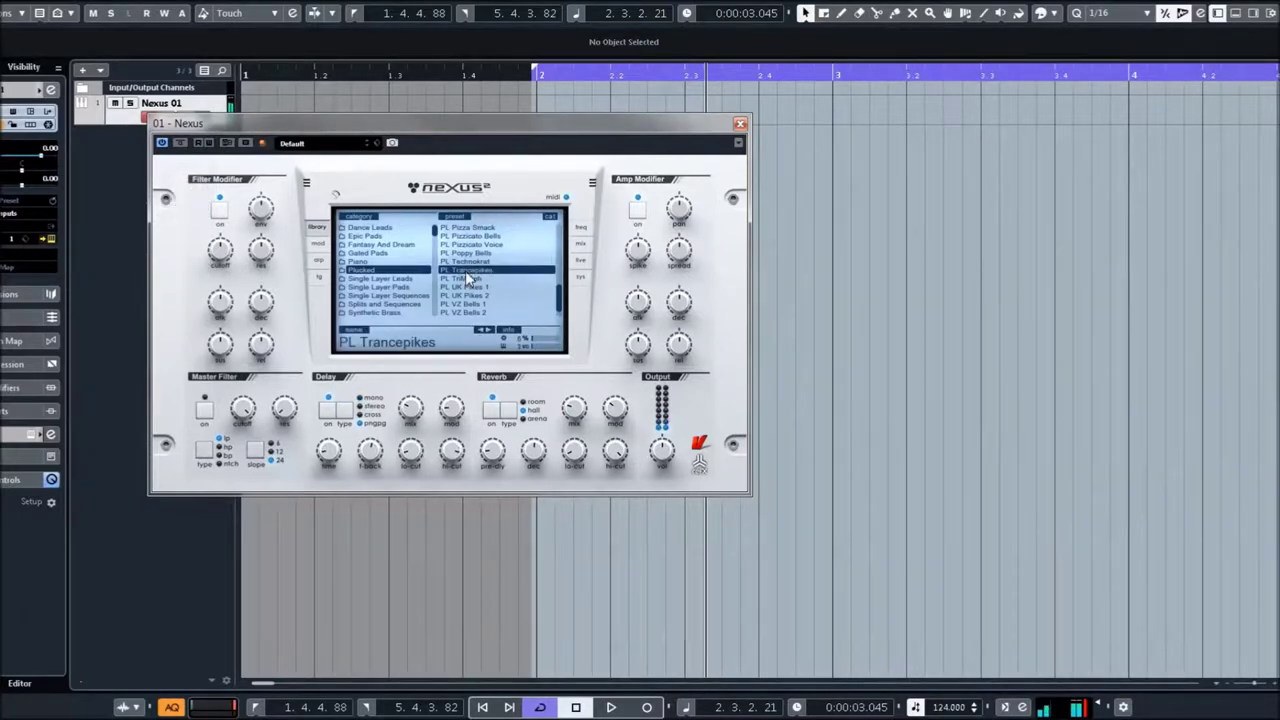
left_click(466, 278)
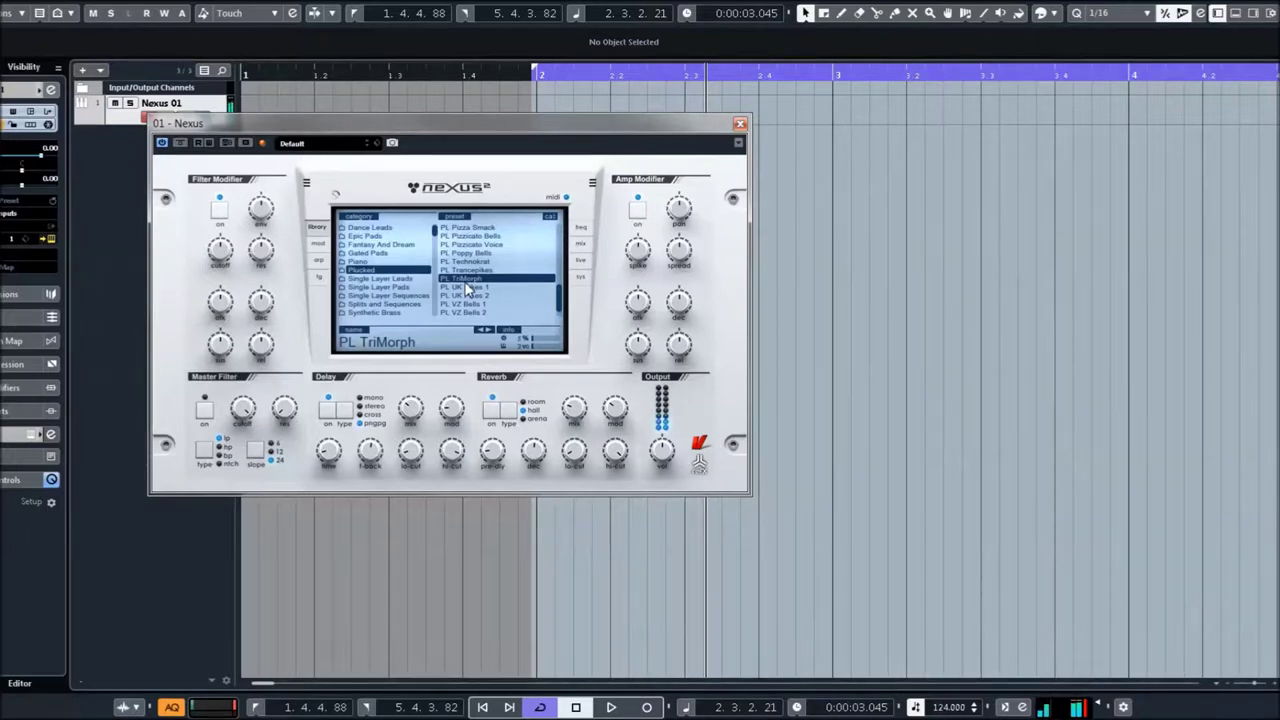
Load the plucked preset PL UK Pikes 1 and set its arpeggiator speed to 1/16.
left_click(466, 287)
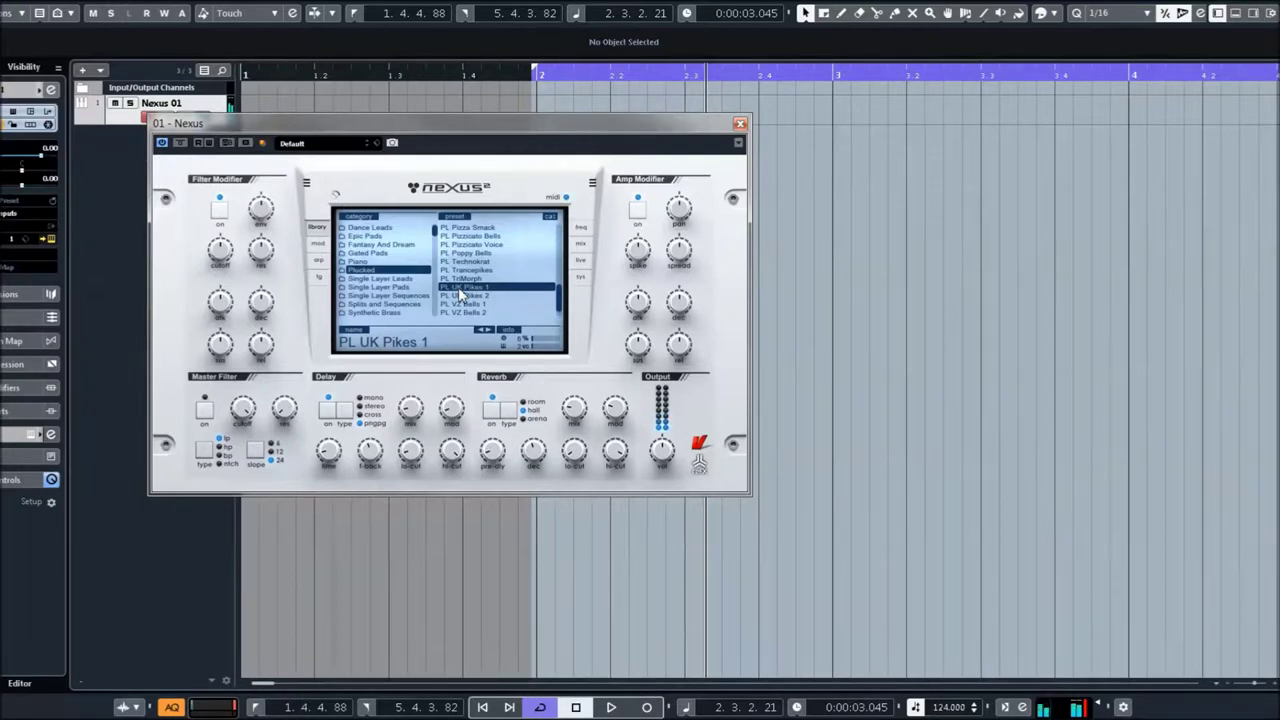
left_click(319, 260)
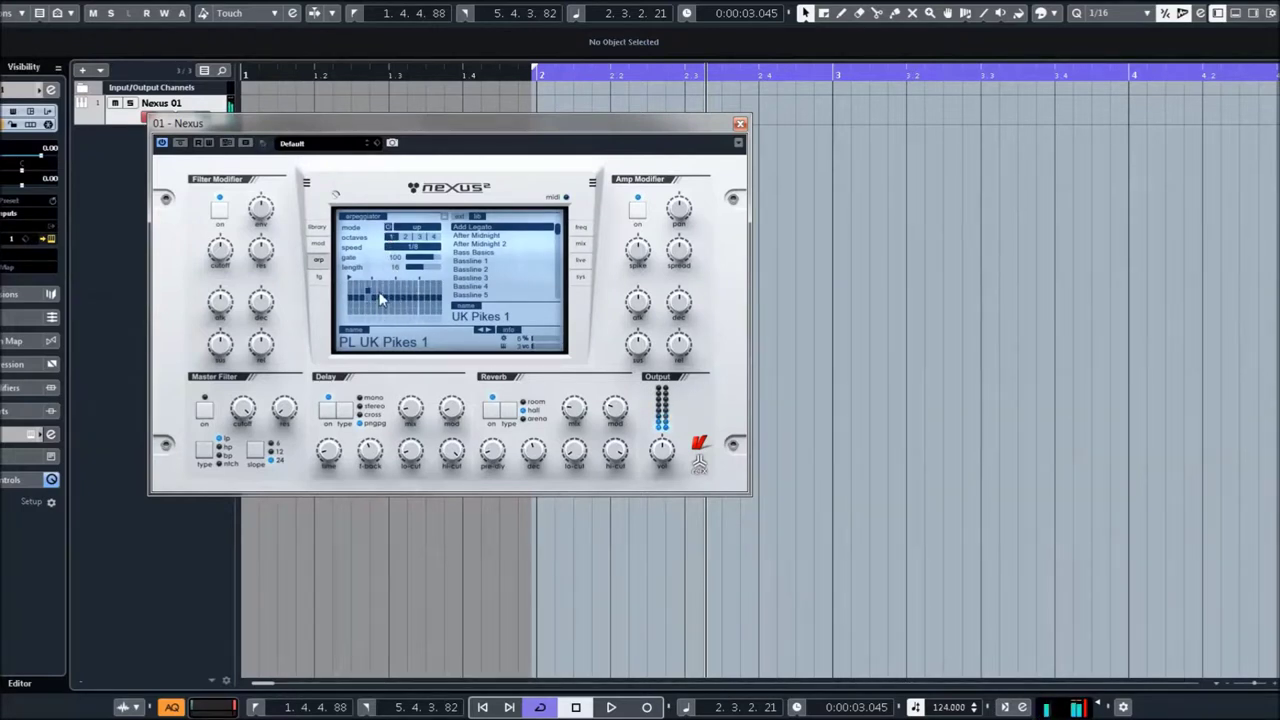
left_click(413, 247)
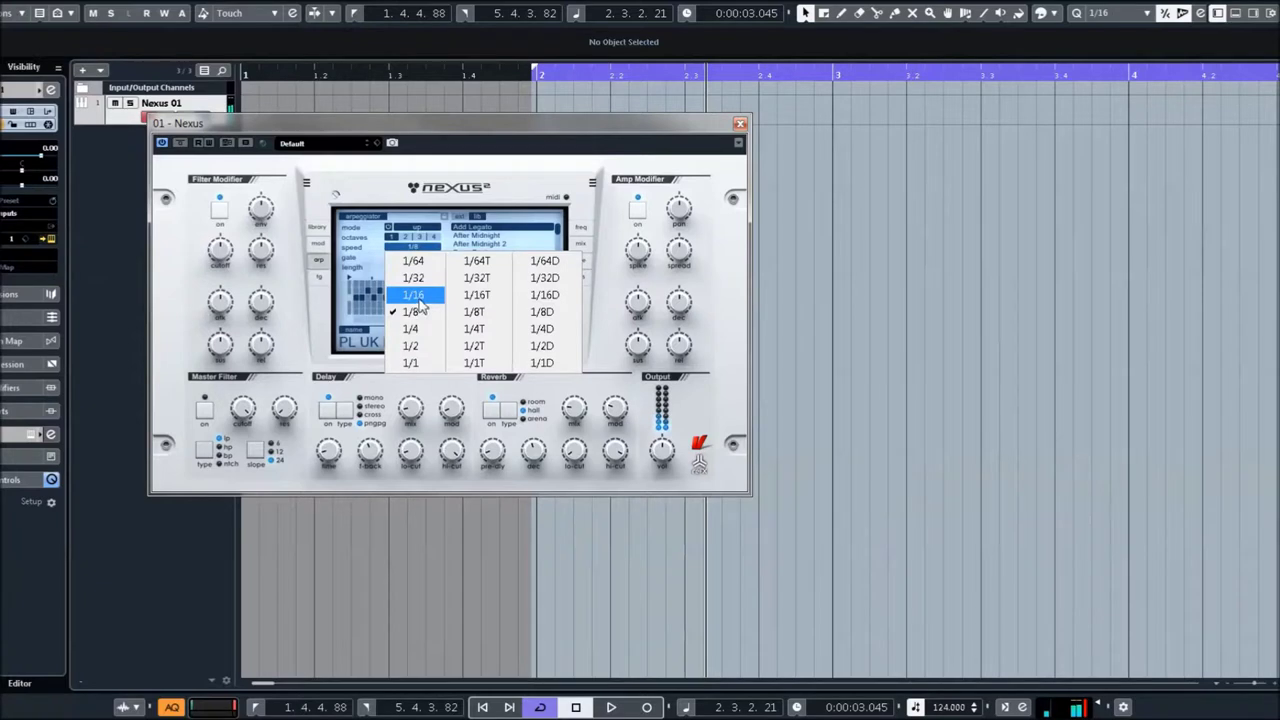
left_click(418, 297)
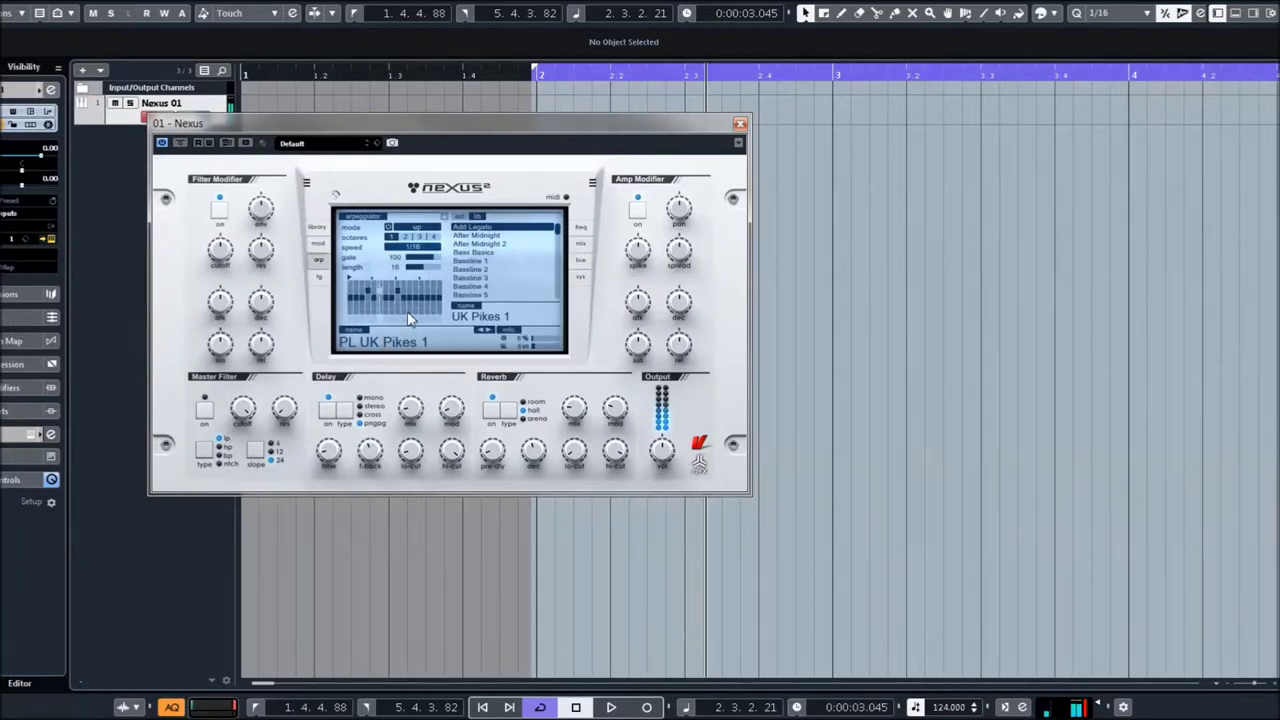
Return to the preset library and audition PL UK Pikes 2, PL VZ Bells 1 and PL VZ Bells 2.
mouse_move(219, 258)
left_click(318, 227)
left_click(470, 296)
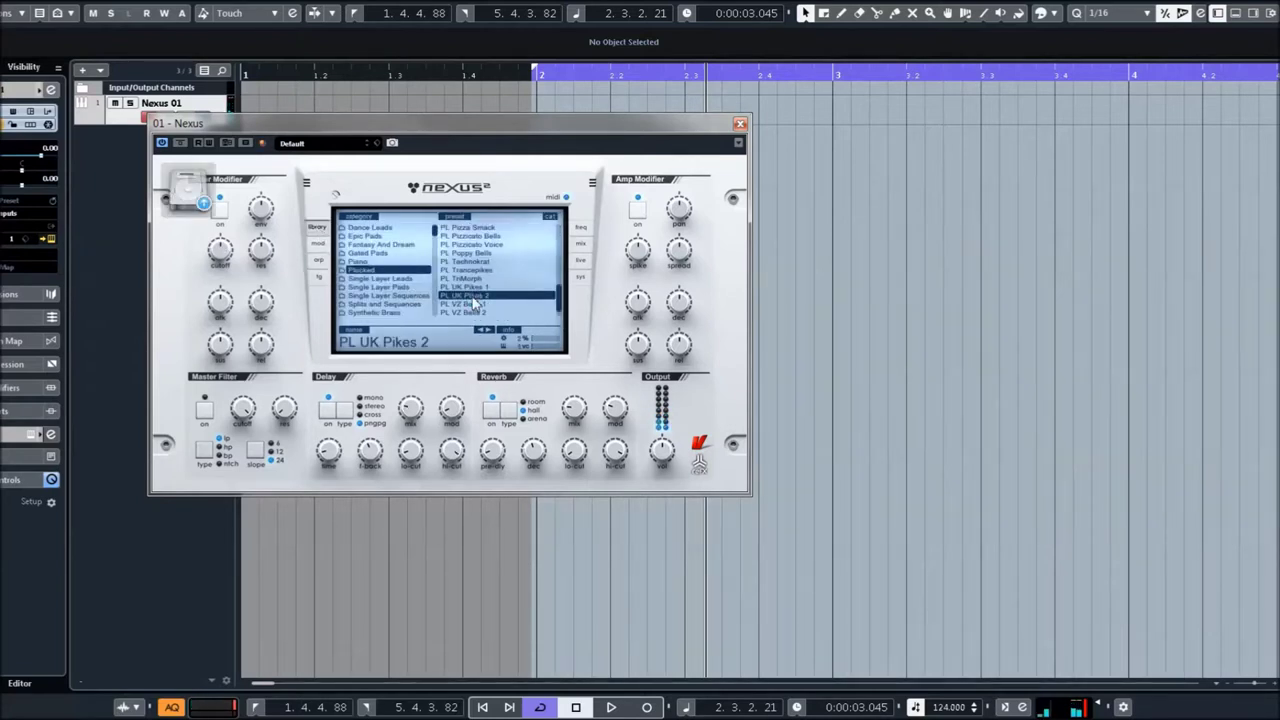
left_click(467, 305)
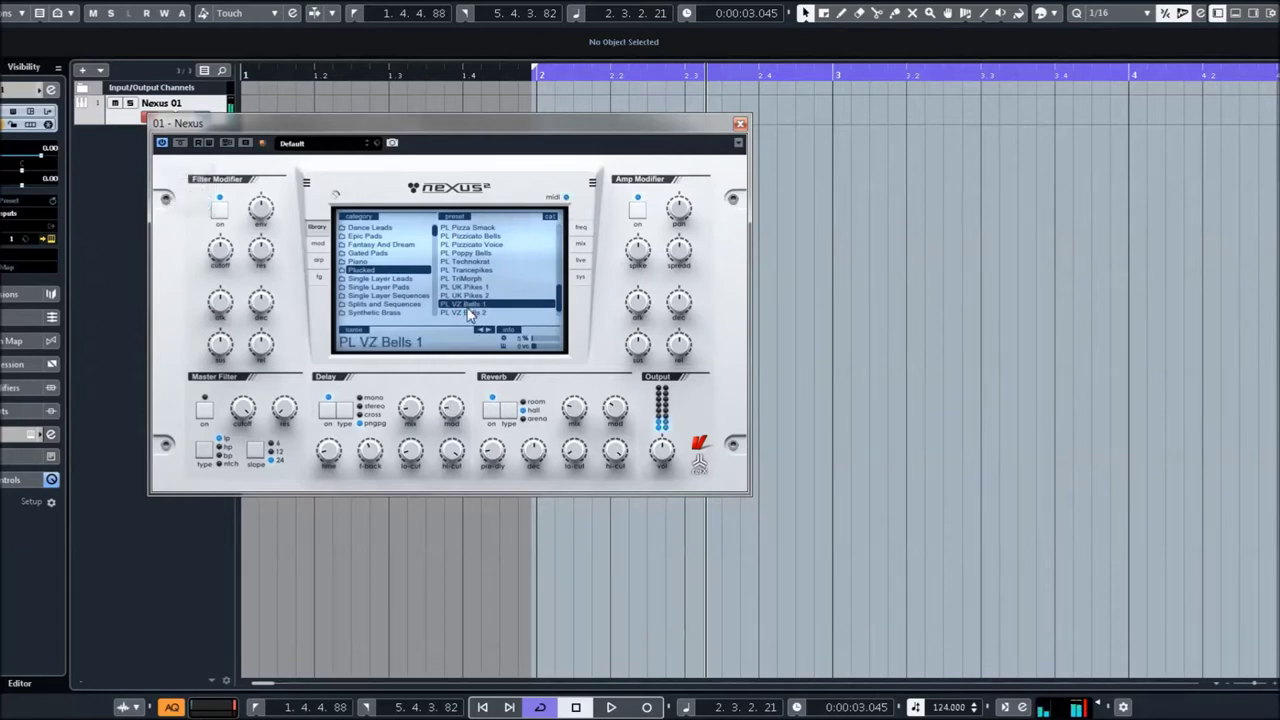
left_click(467, 313)
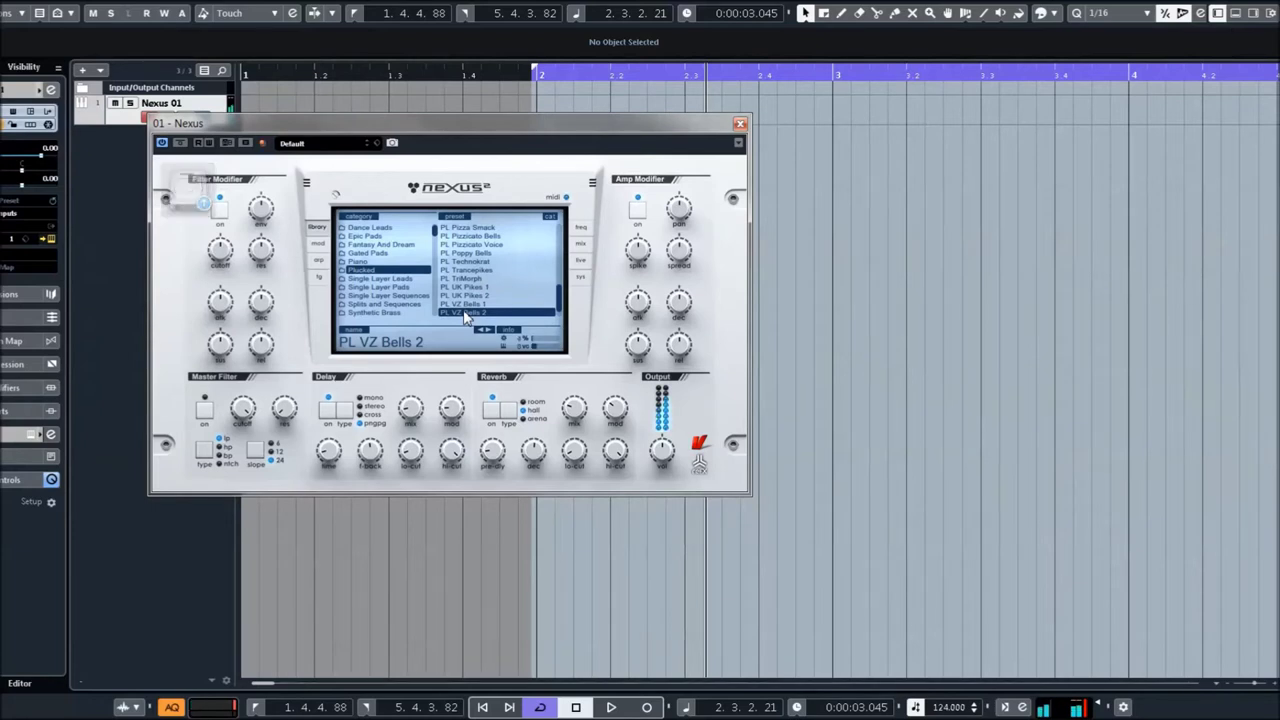